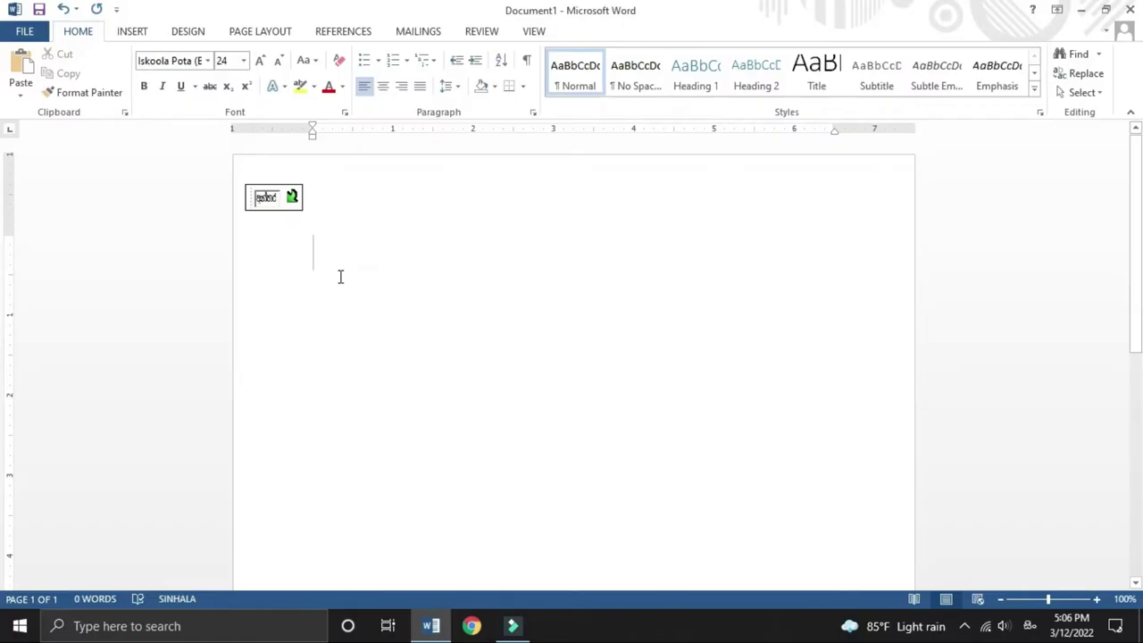
# - Write the Sinhala words "අන්තර්ජාලය යනු අපට බෙහෙවින්" in the blank document
pyautogui.write('aya ')
pyautogui.write('යනු')
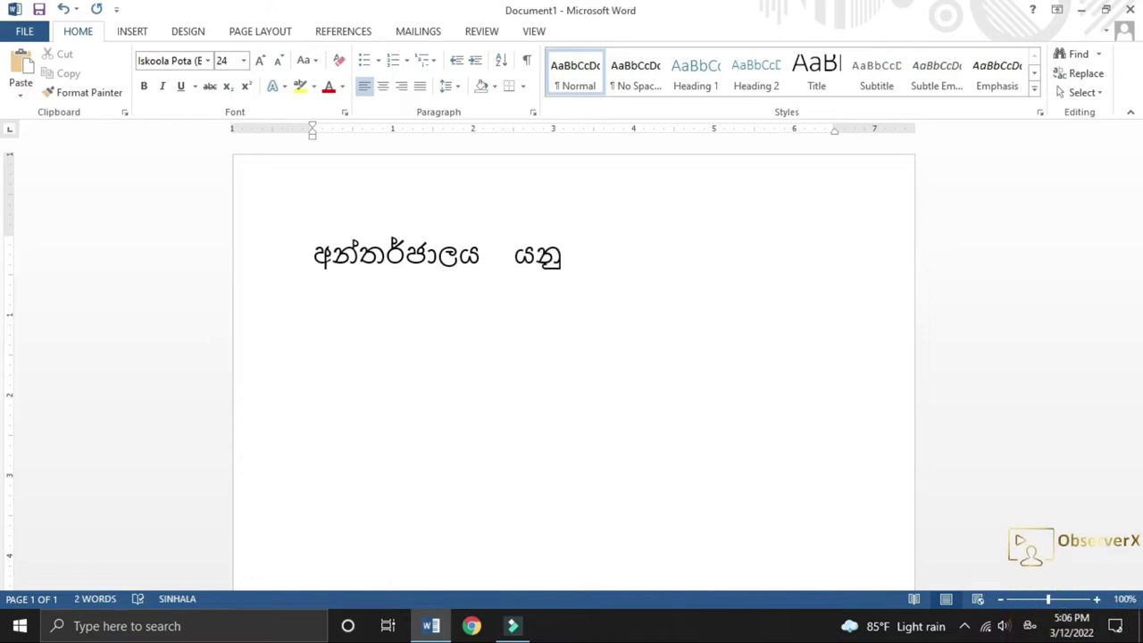
pyautogui.write(' අපට ha')
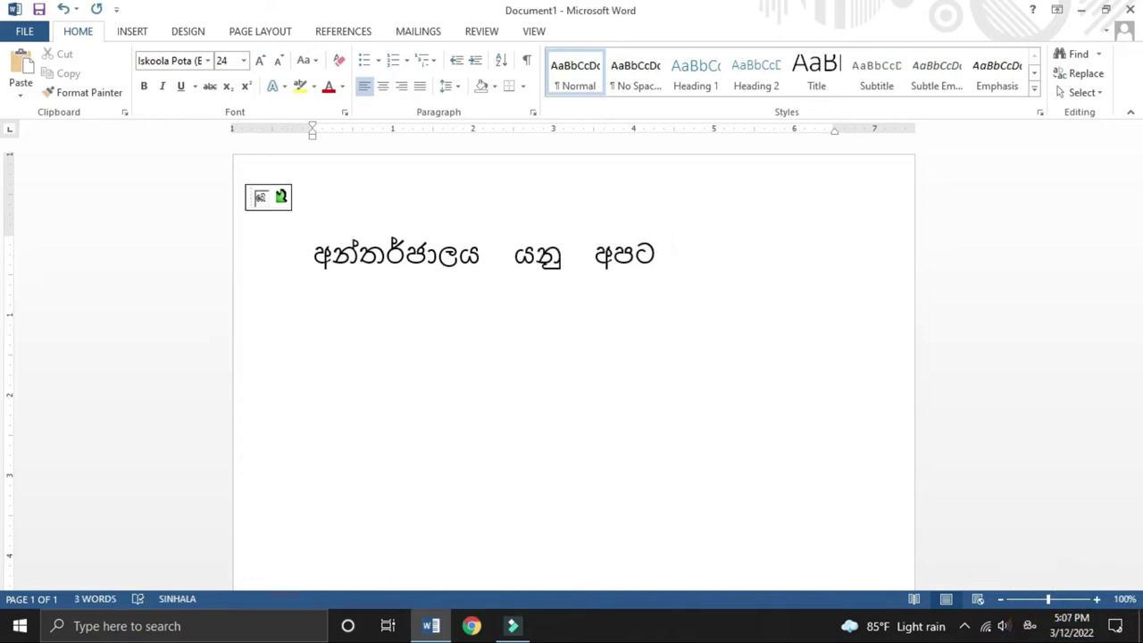
pyautogui.press('BackSpace')
pyautogui.press('BackSpace')
pyautogui.write('බෙහෙවින් ')
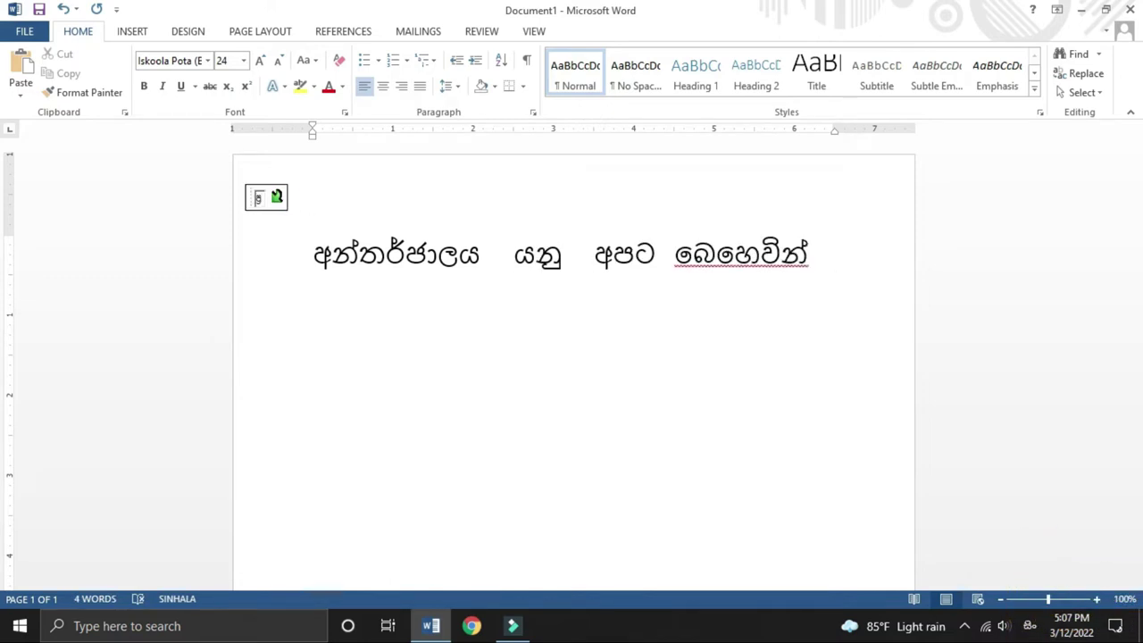
pyautogui.write('n')
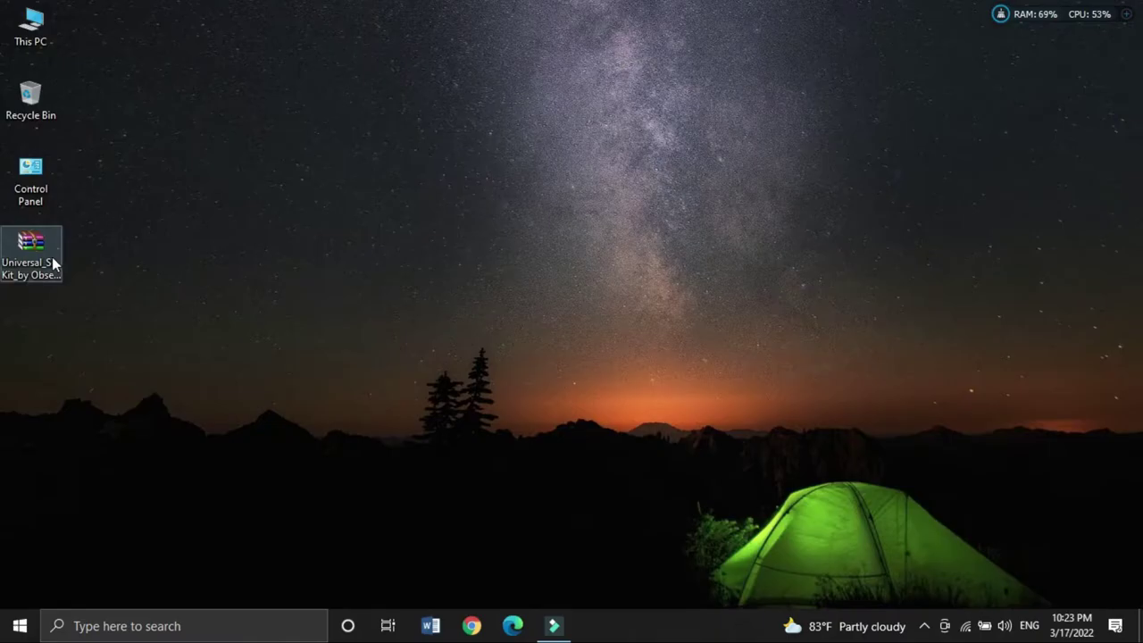
# - Extract the Universal_Sinhala_Unicode Kit_by ObserverX.rar archive to the Desktop and open the extracted folder
pyautogui.click(52, 261)
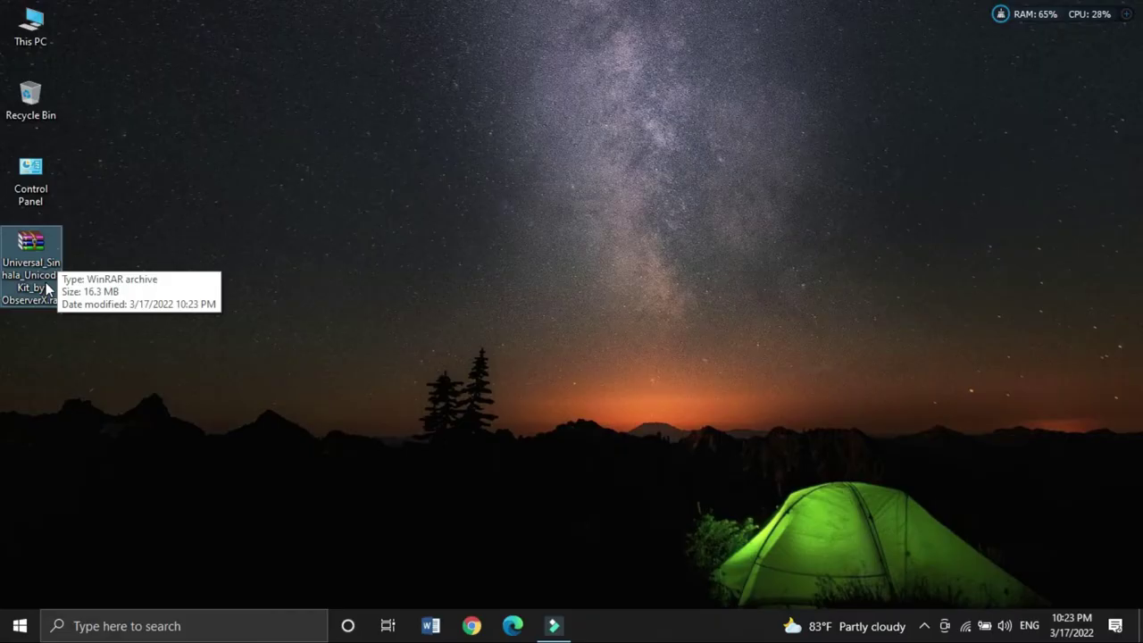
pyautogui.doubleClick(47, 283)
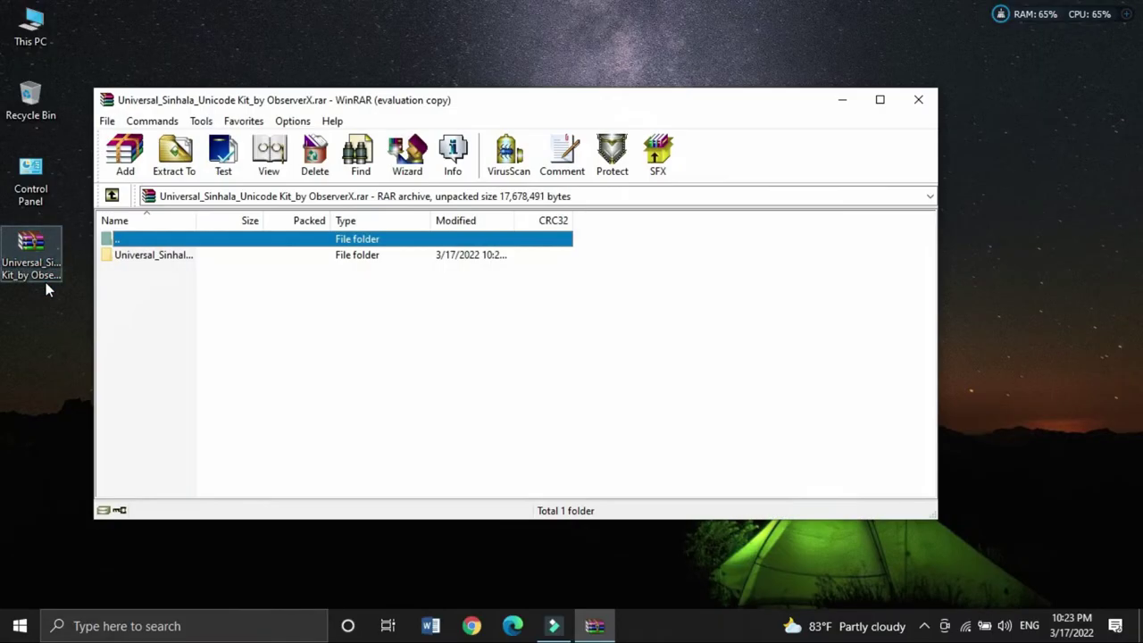
pyautogui.click(190, 178)
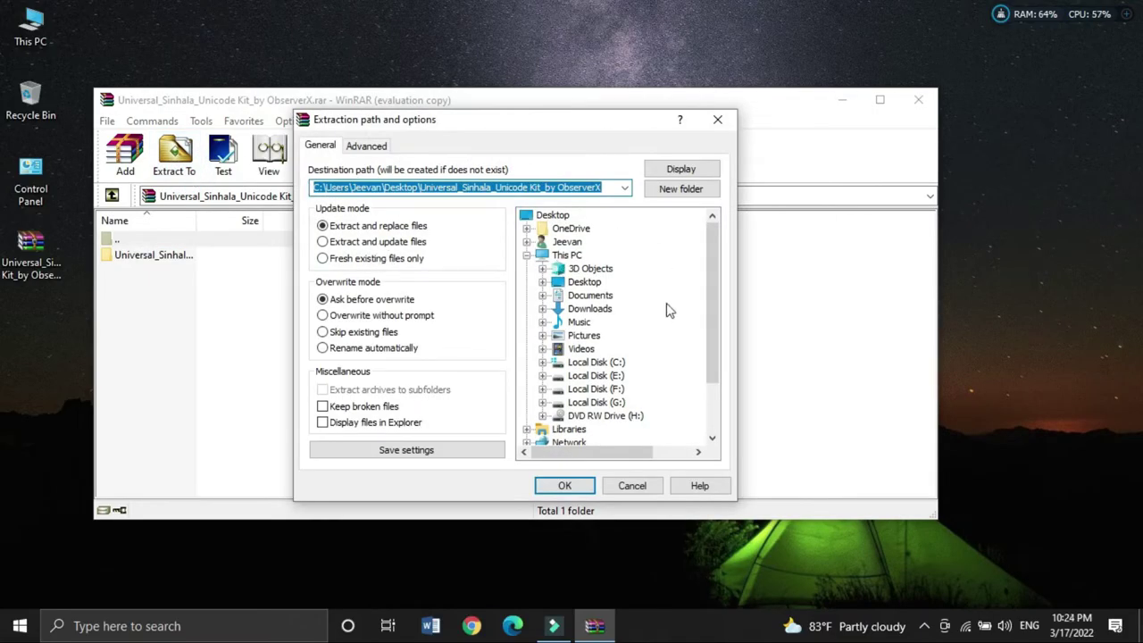
pyautogui.click(593, 283)
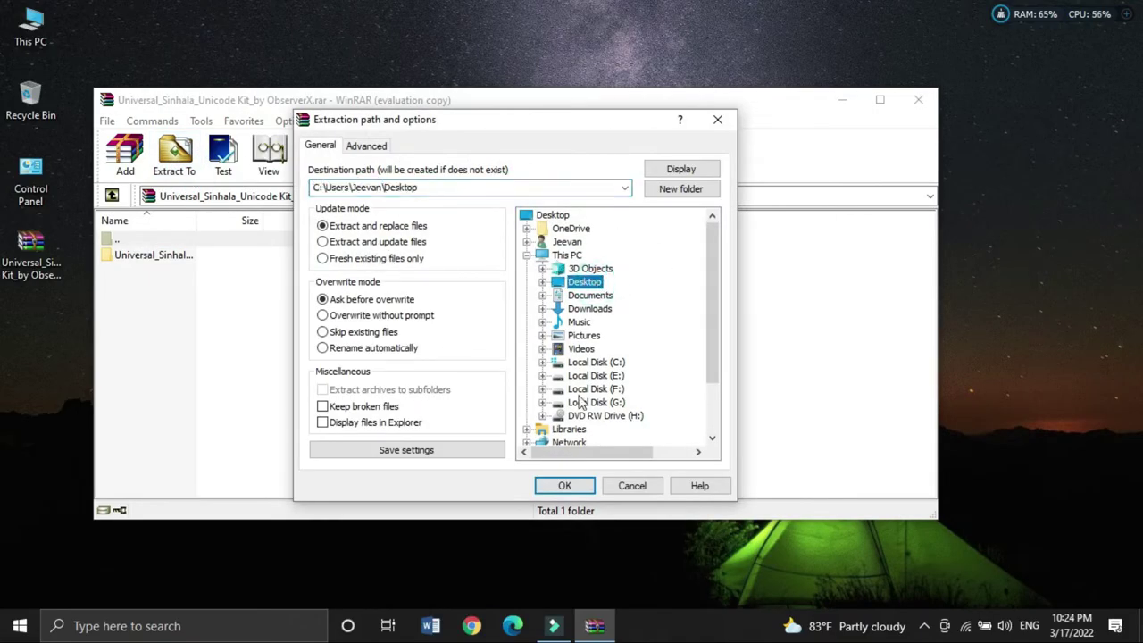
pyautogui.click(564, 485)
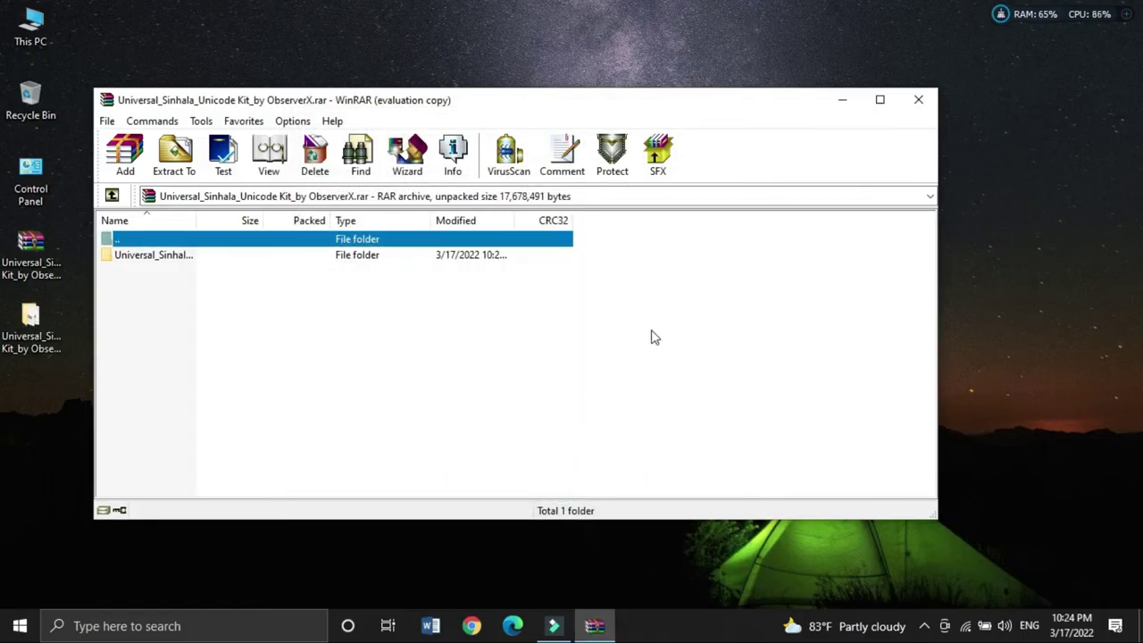
pyautogui.click(918, 100)
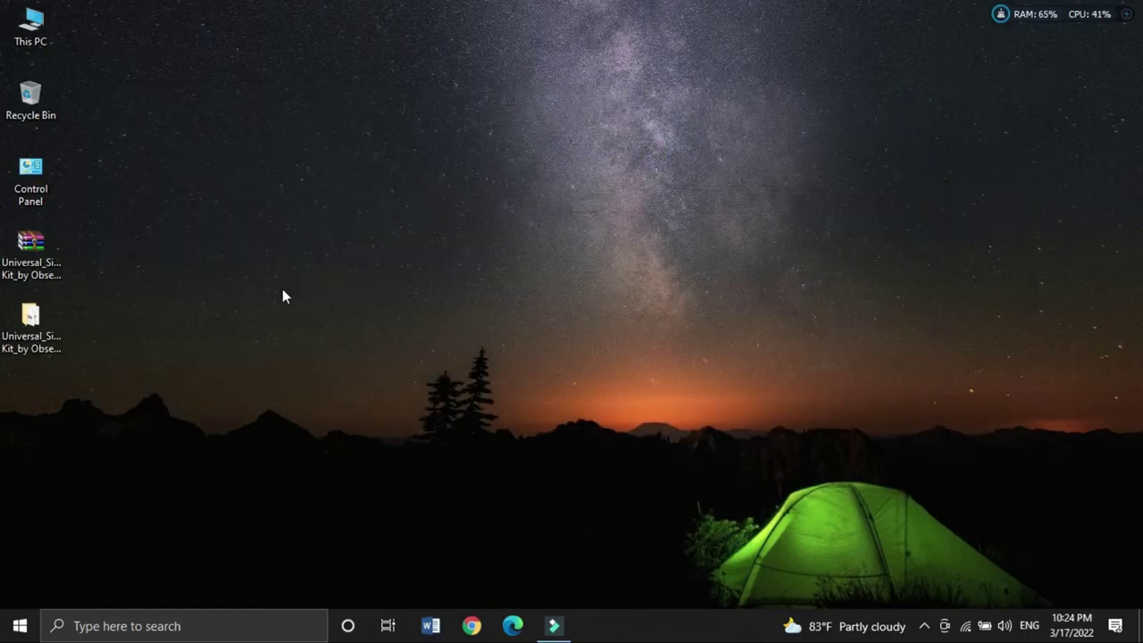
pyautogui.doubleClick(49, 329)
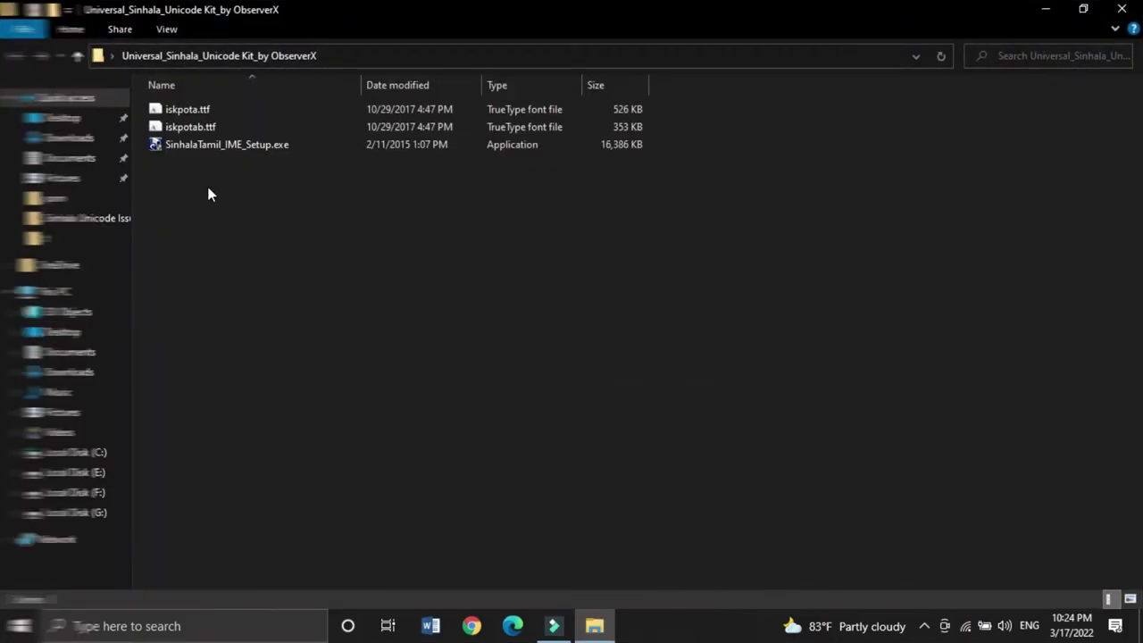
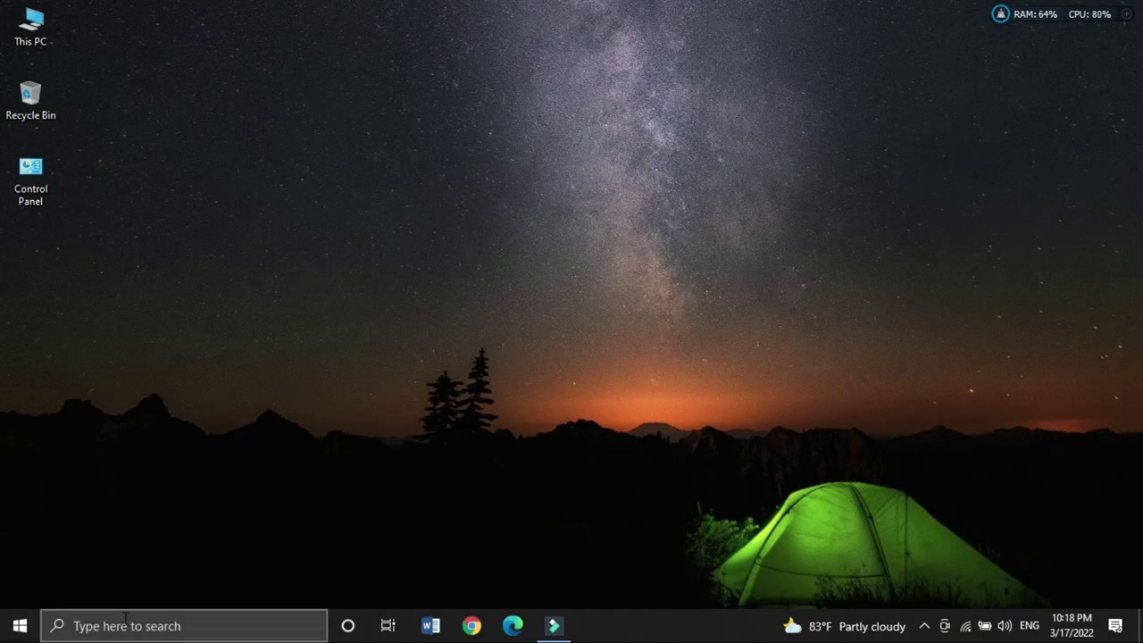
# - Find and launch the SinhalaTamil IME app, and check for it among the hidden notification area icons
pyautogui.click(125, 626)
pyautogui.write('sinhala')
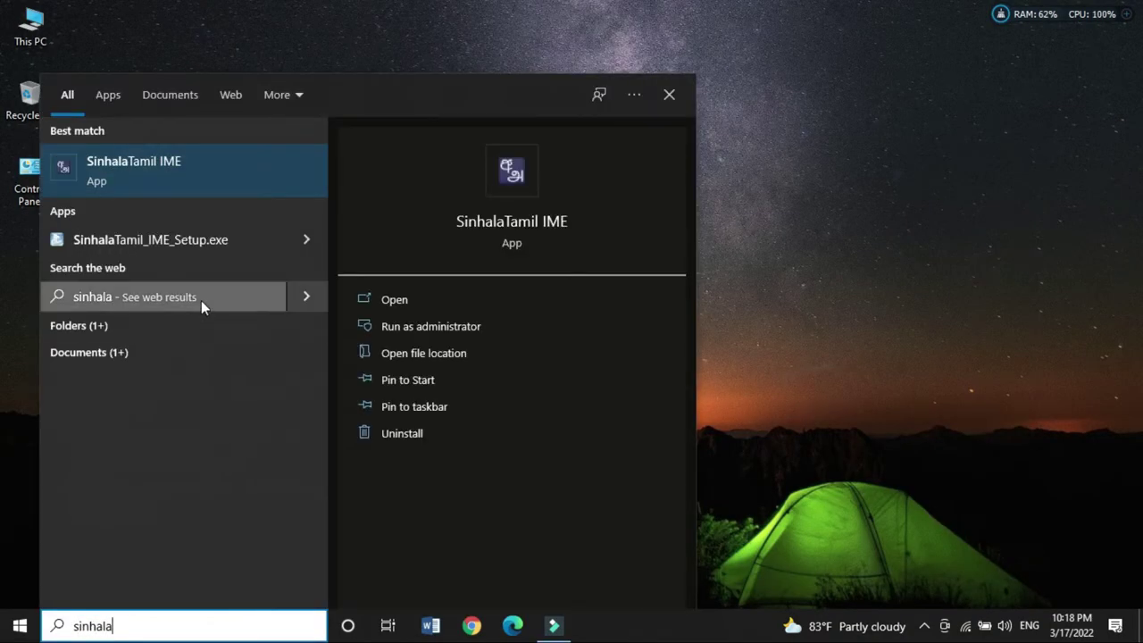
pyautogui.click(214, 166)
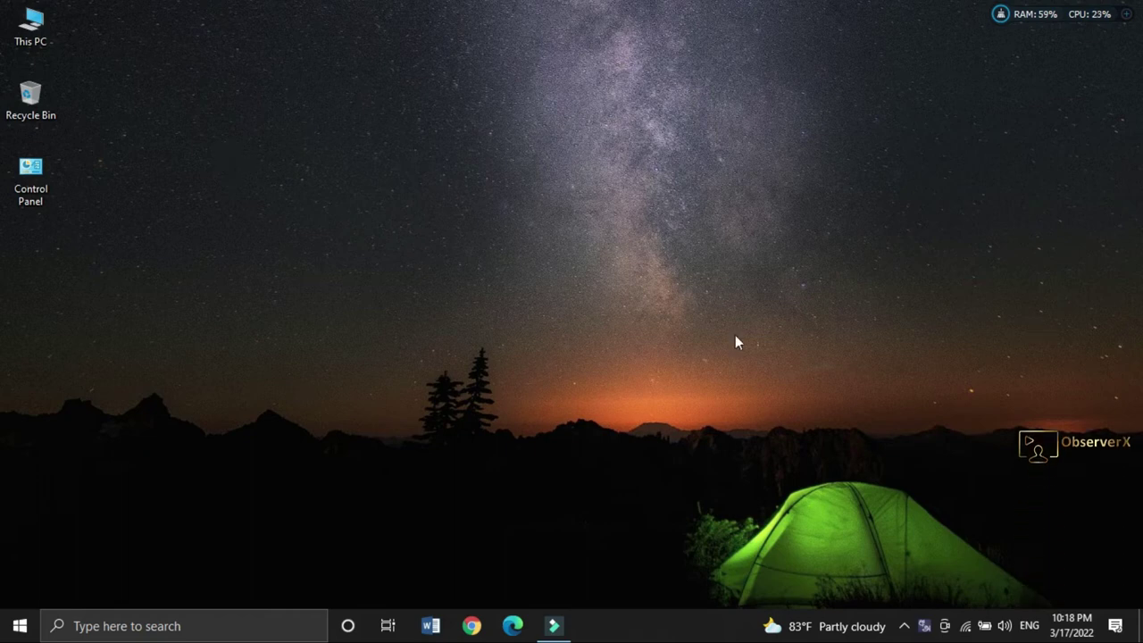
pyautogui.click(920, 631)
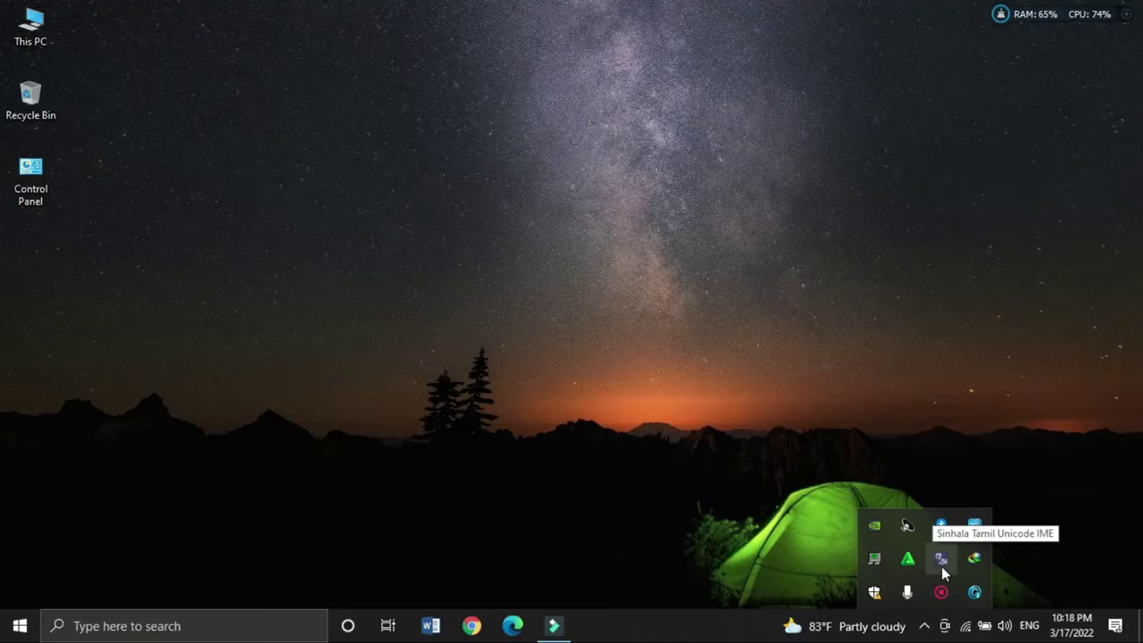
pyautogui.click(3, 134)
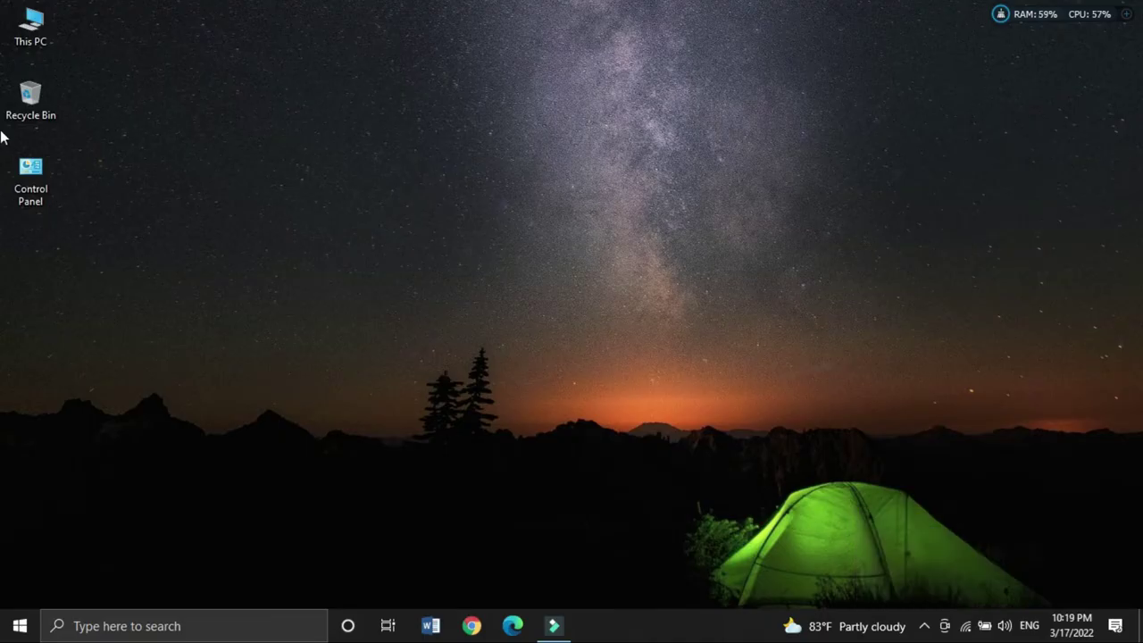
# - Look up SinhalaTamil IME among the installed programs in Control Panel's Programs and Features
pyautogui.doubleClick(31, 181)
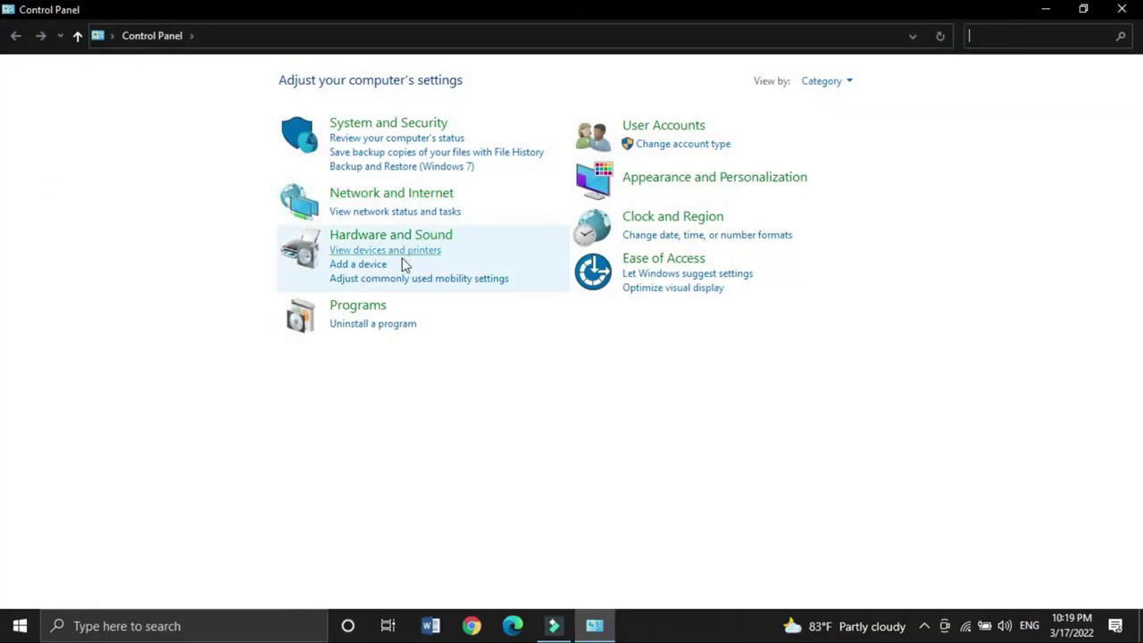
pyautogui.click(370, 309)
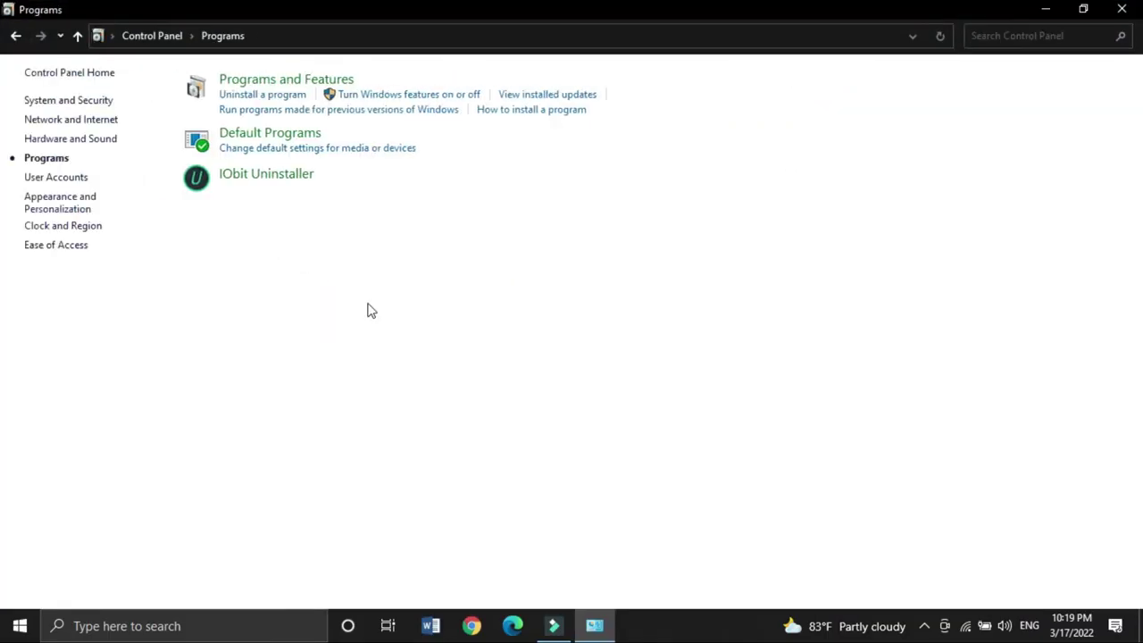
pyautogui.click(248, 82)
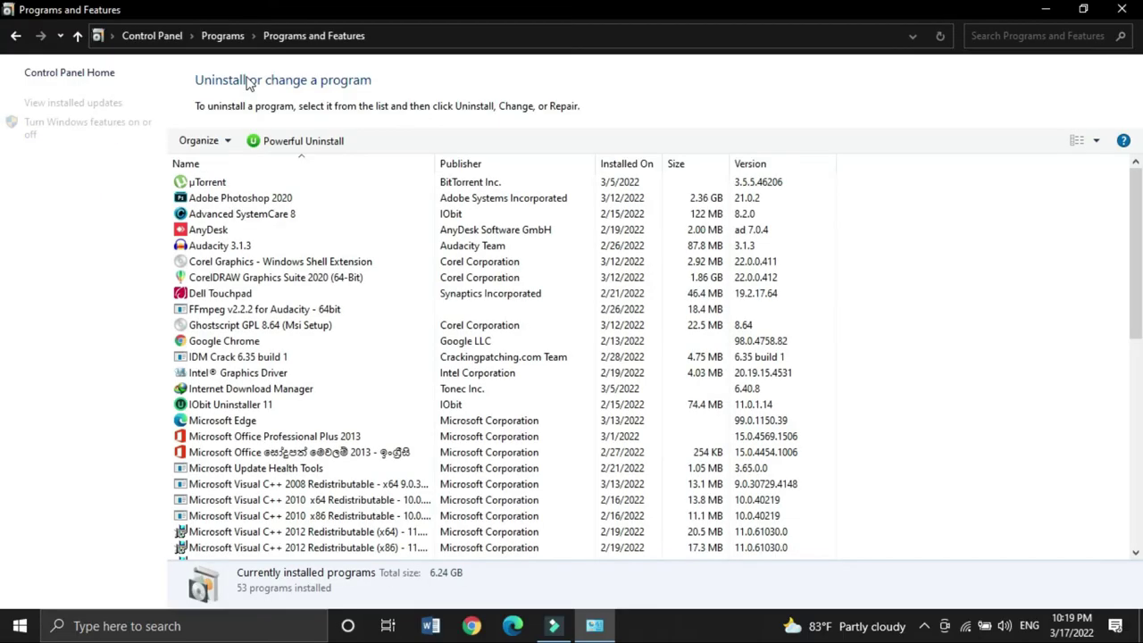
pyautogui.moveTo(1139, 308); pyautogui.dragTo(1140, 521)
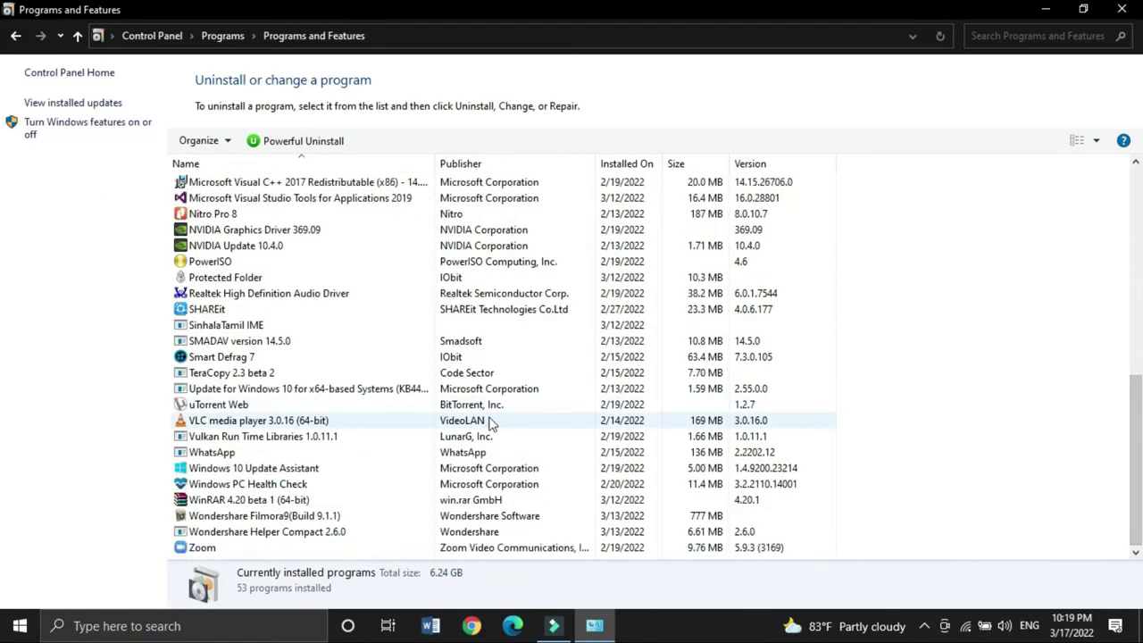
pyautogui.click(224, 328)
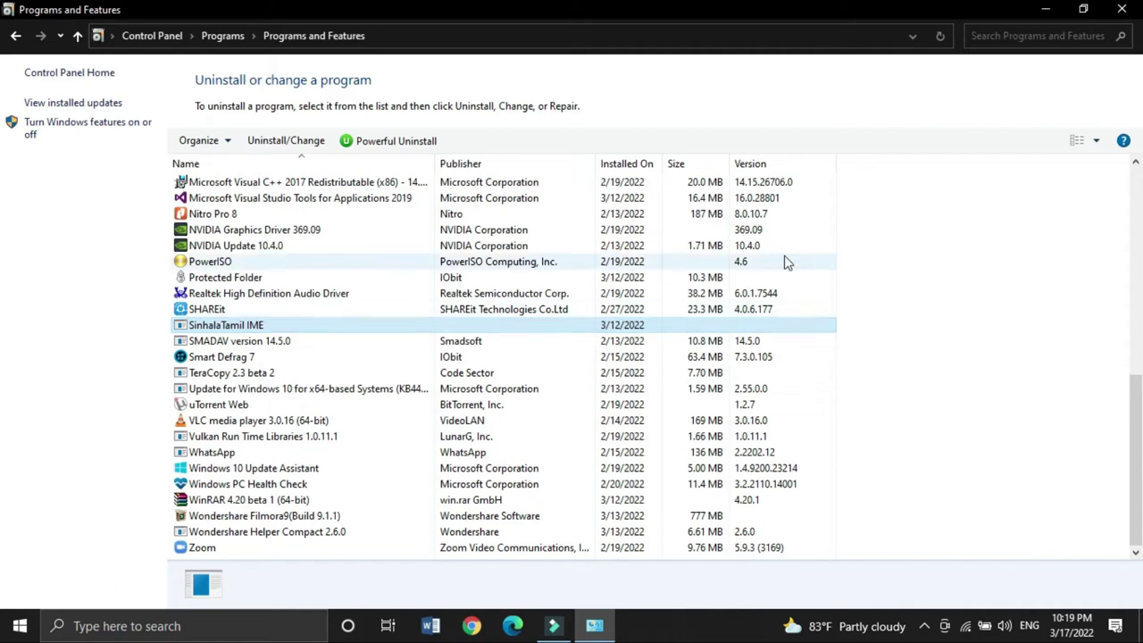
pyautogui.click(1119, 12)
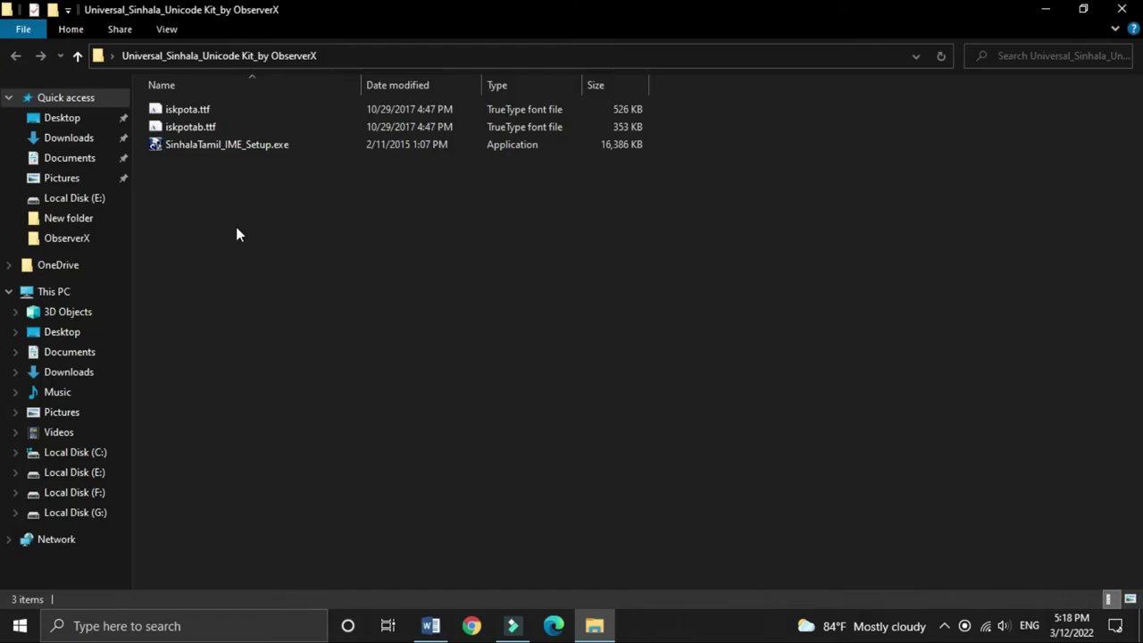
# - Install the Iskoola Pota font from iskpota.ttf, replacing the existing copy, and close the font preview
pyautogui.click(542, 164)
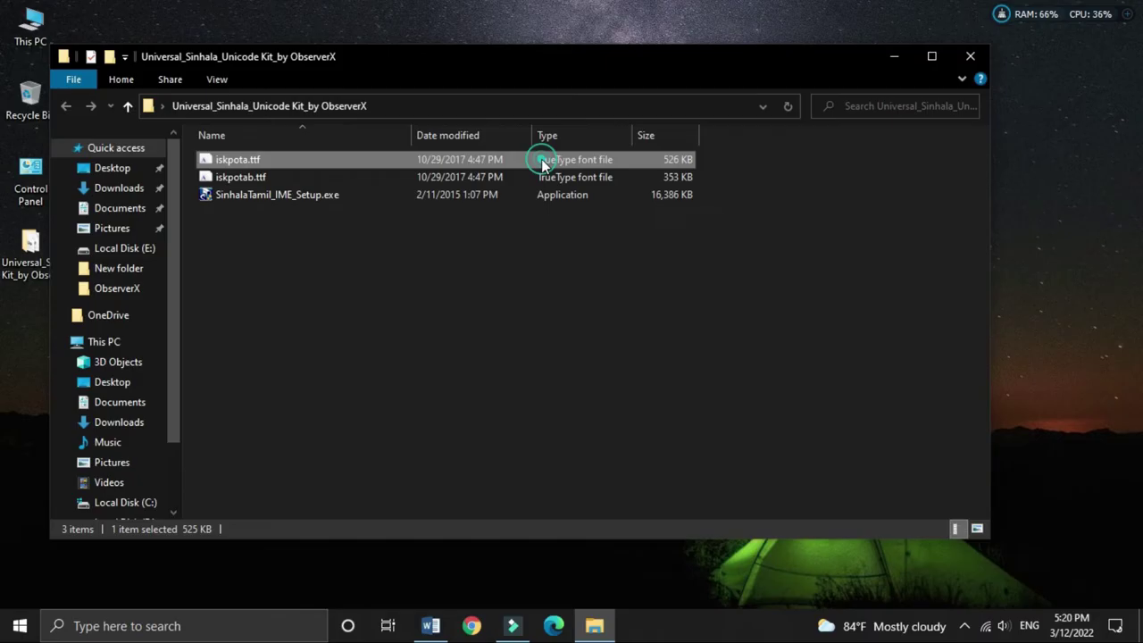
pyautogui.doubleClick(542, 164)
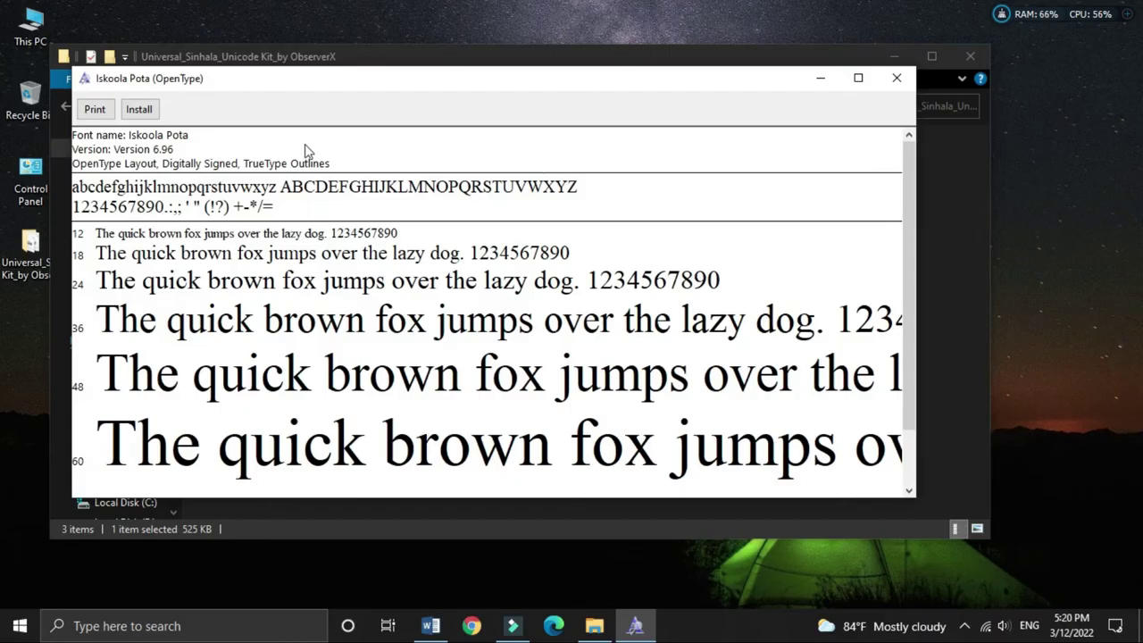
pyautogui.click(141, 110)
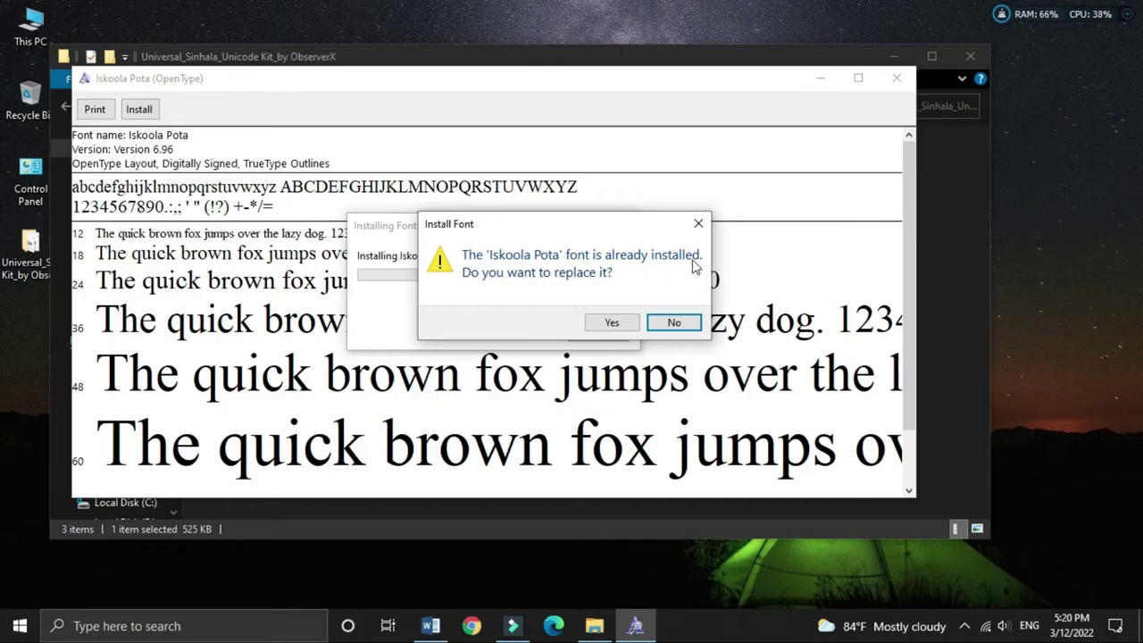
pyautogui.click(613, 323)
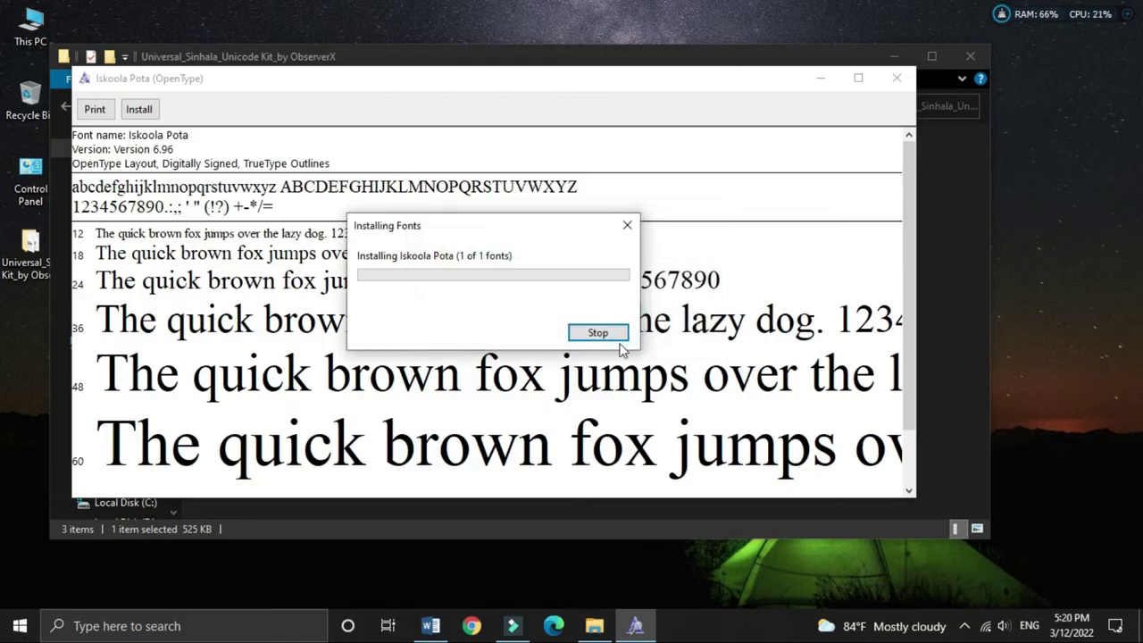
pyautogui.click(896, 78)
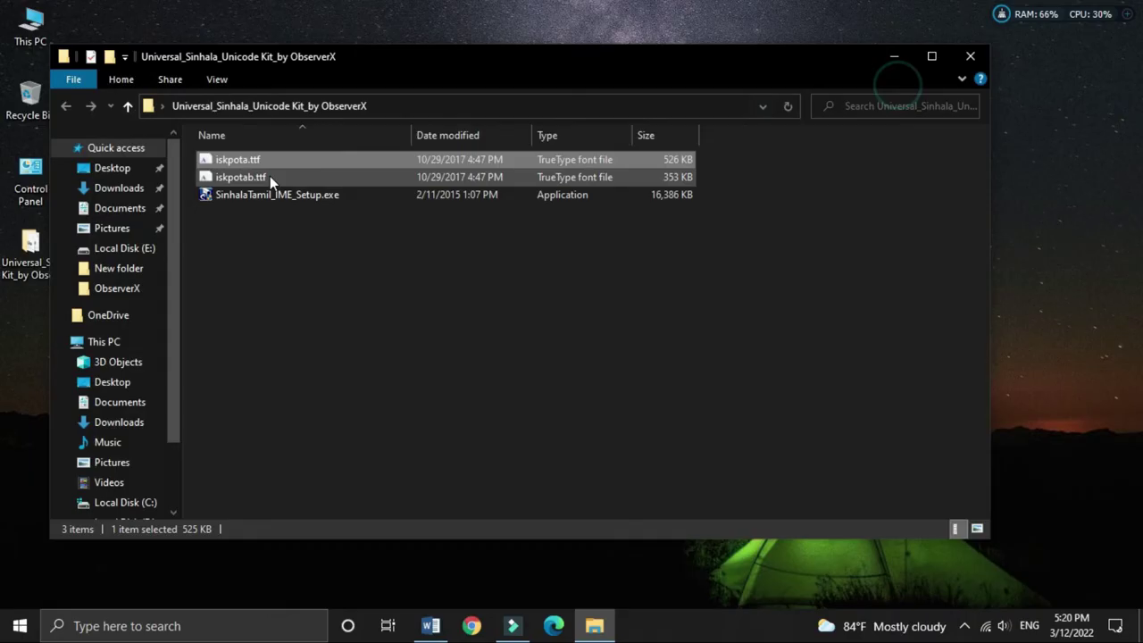
# - Install the Iskoola Pota Bold font from iskpotab.ttf, replacing the existing copy, and close the preview and kit folder
pyautogui.doubleClick(228, 176)
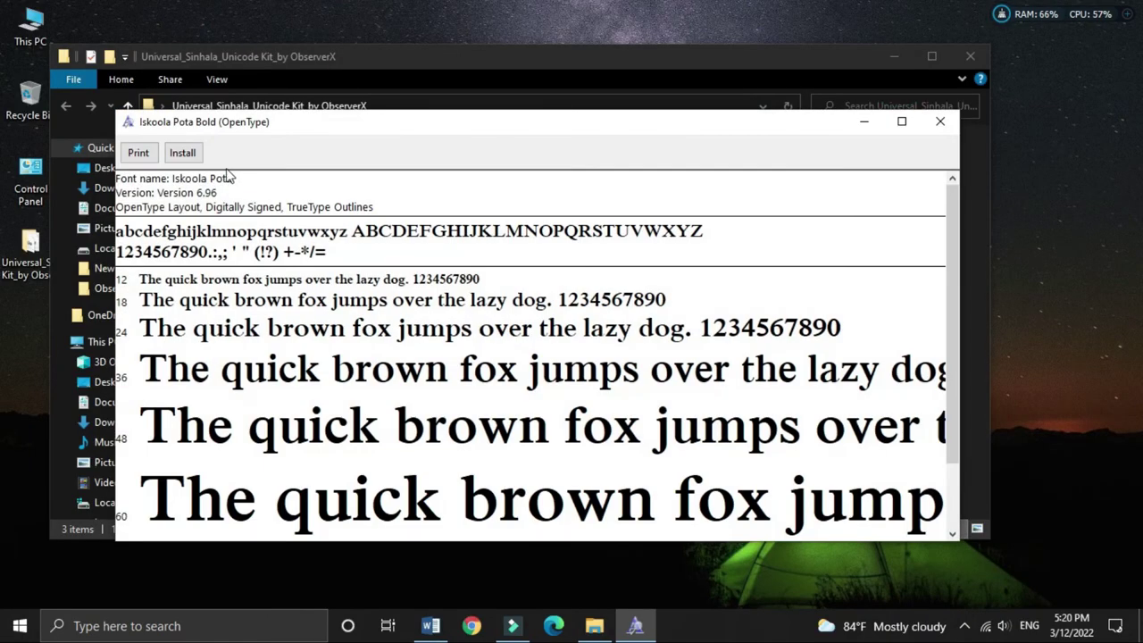
pyautogui.click(184, 157)
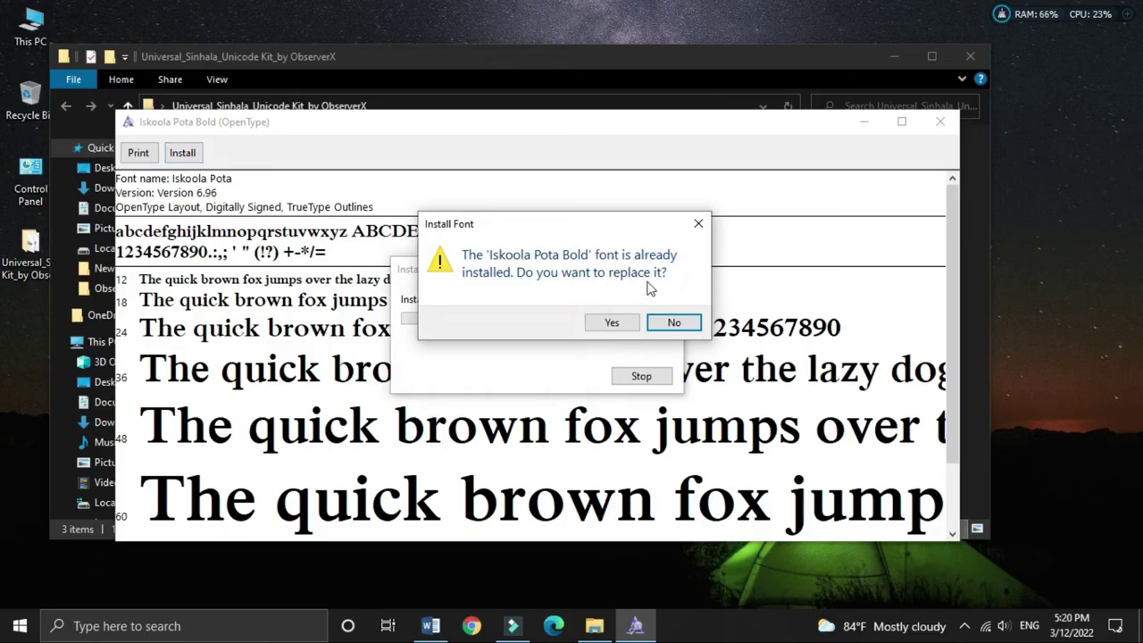
pyautogui.click(609, 329)
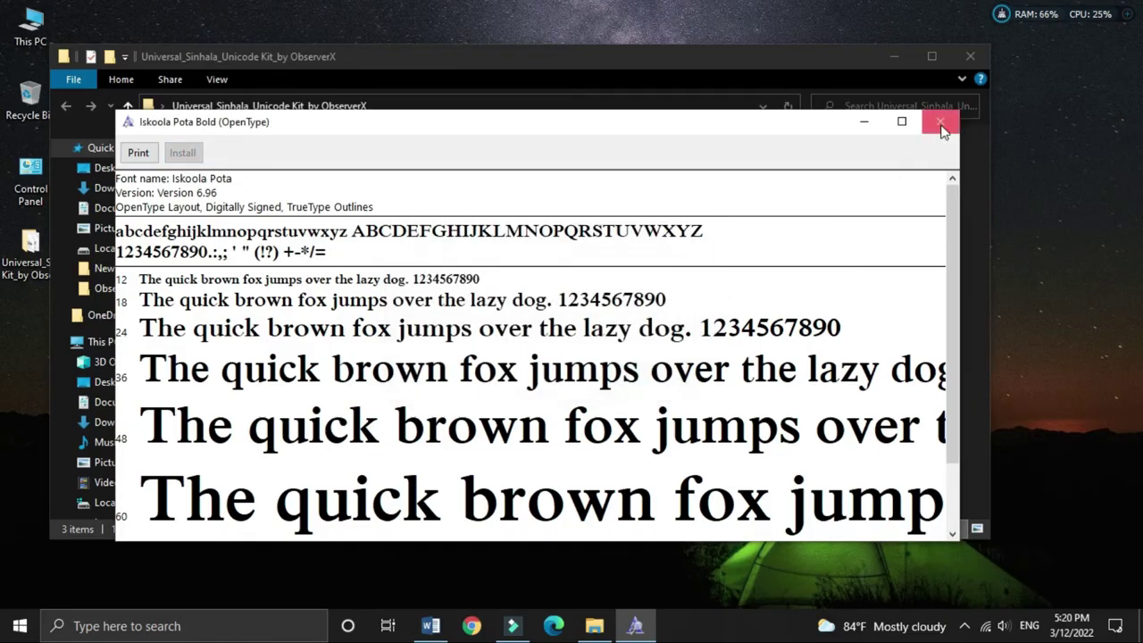
pyautogui.click(941, 122)
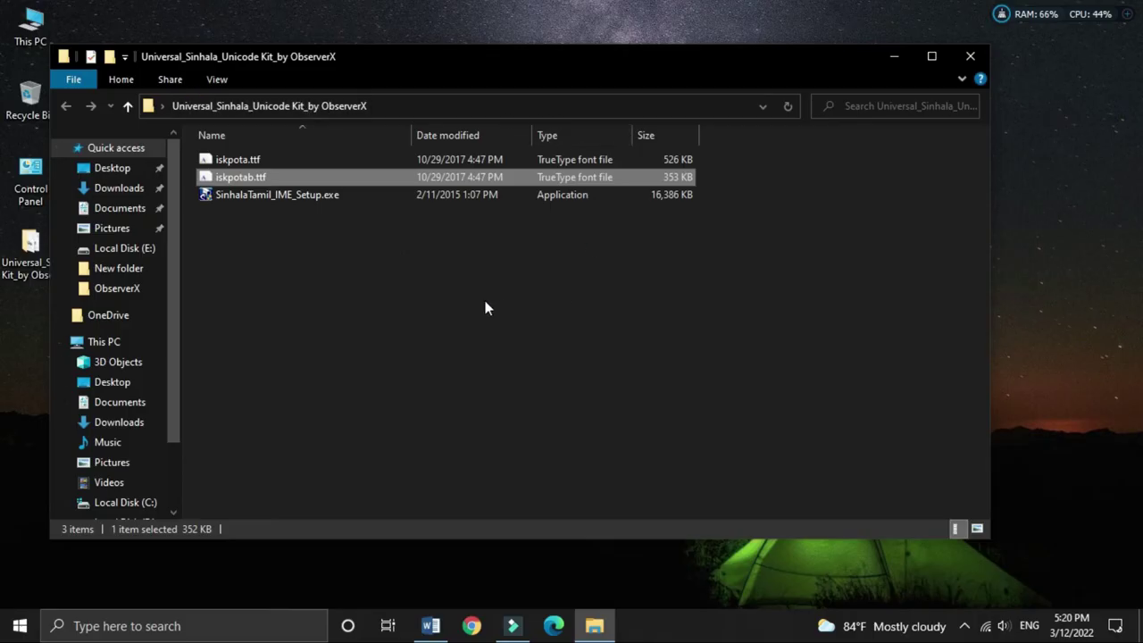
pyautogui.click(487, 303)
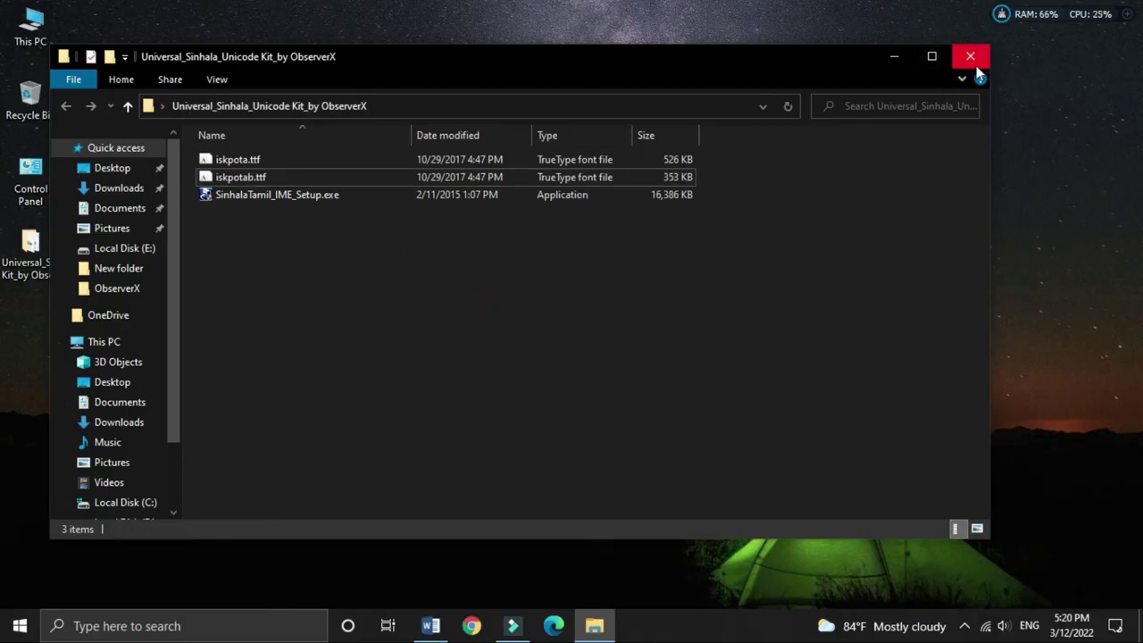
pyautogui.click(976, 66)
# - Switch to Word and change the input language to English (United States) with the US keyboard
pyautogui.hotkey('alt', 'Tab')
pyautogui.click(1030, 626)
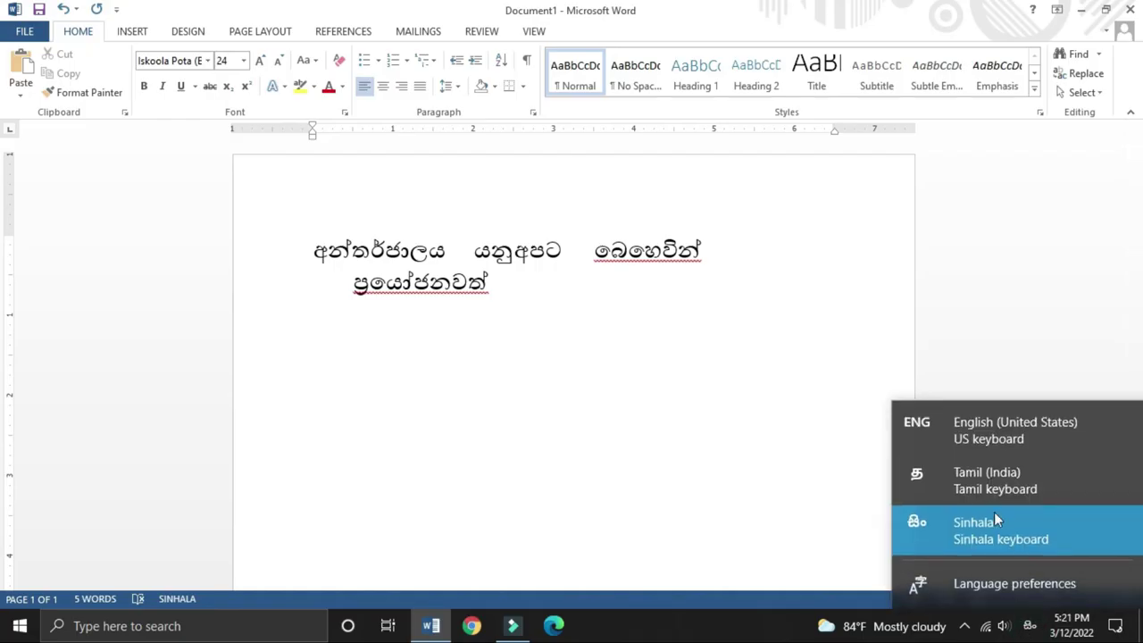
pyautogui.click(981, 425)
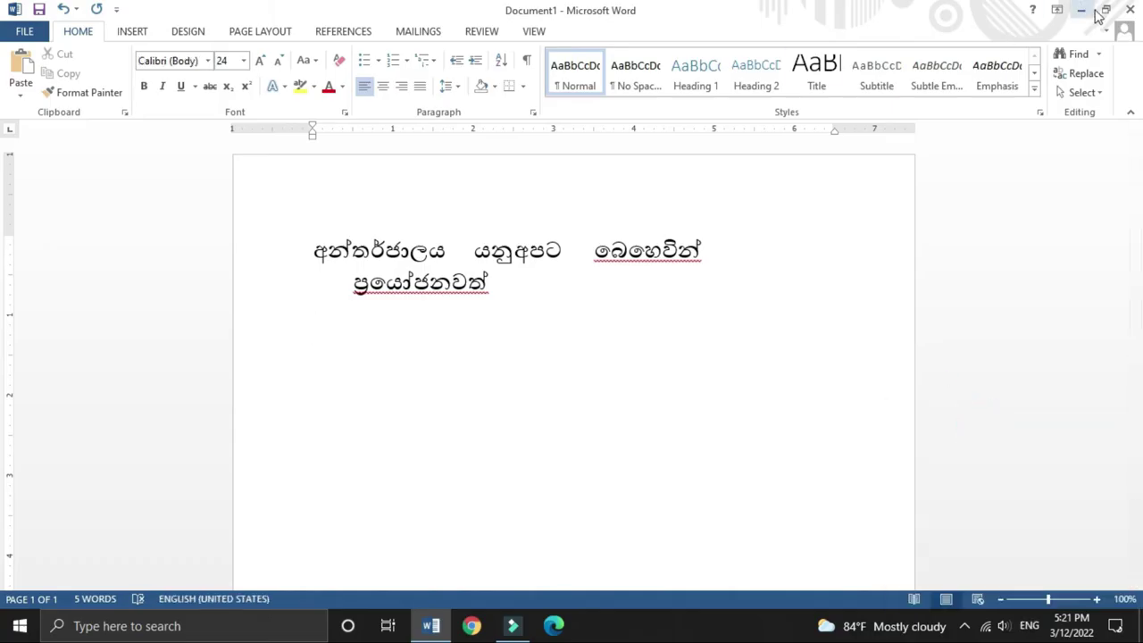
# - Save the document to the Desktop as a Word Document named test
pyautogui.click(24, 31)
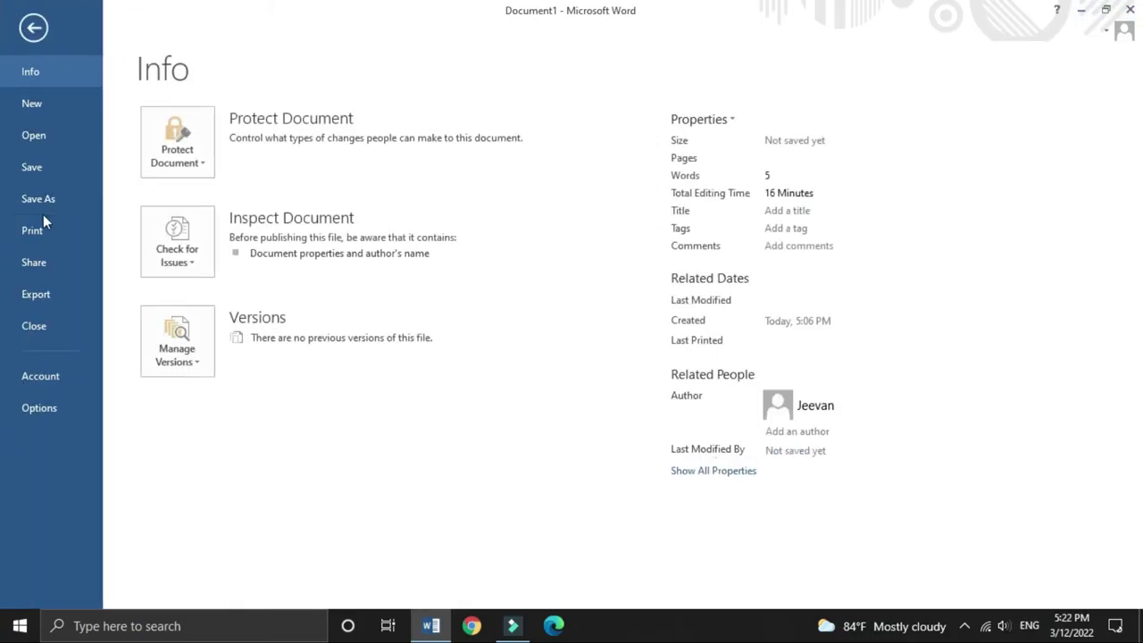
pyautogui.click(49, 175)
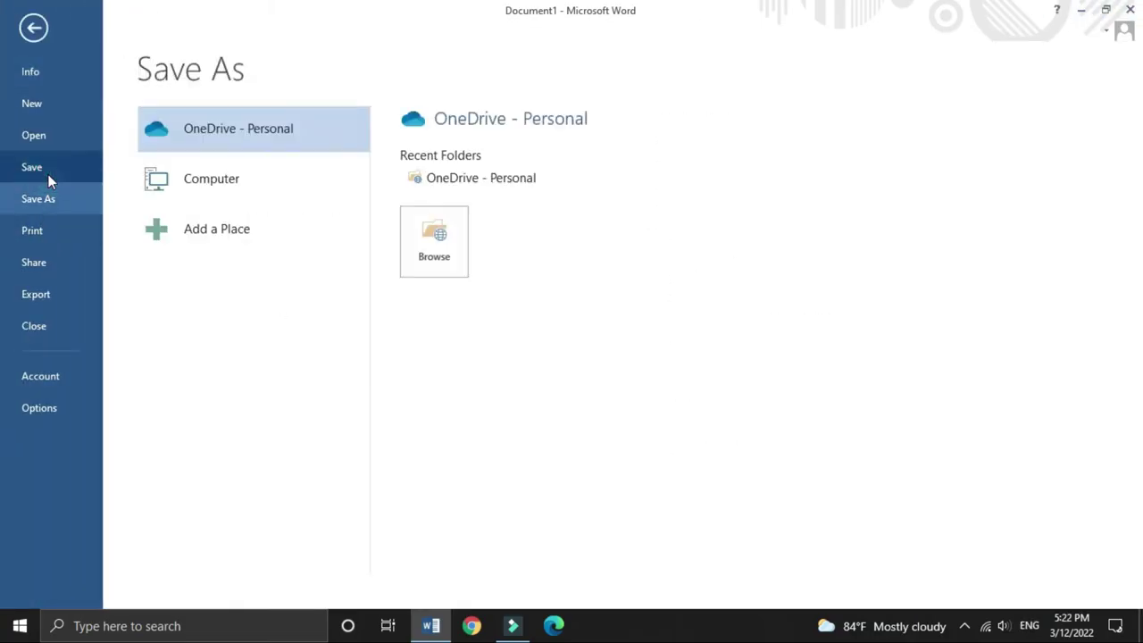
pyautogui.doubleClick(194, 198)
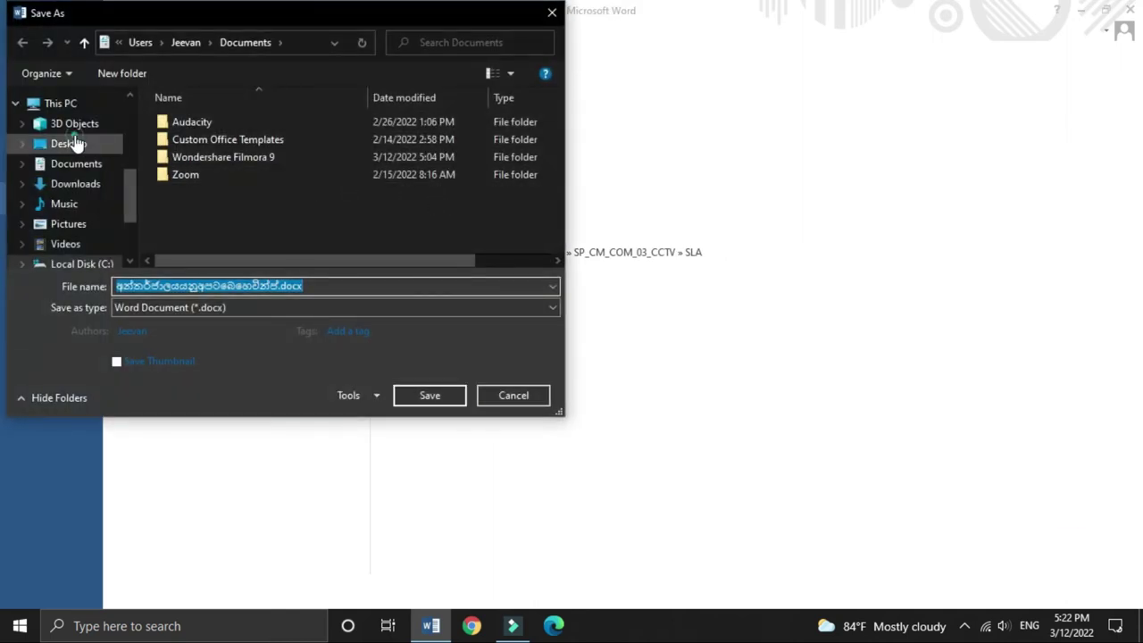
pyautogui.click(76, 143)
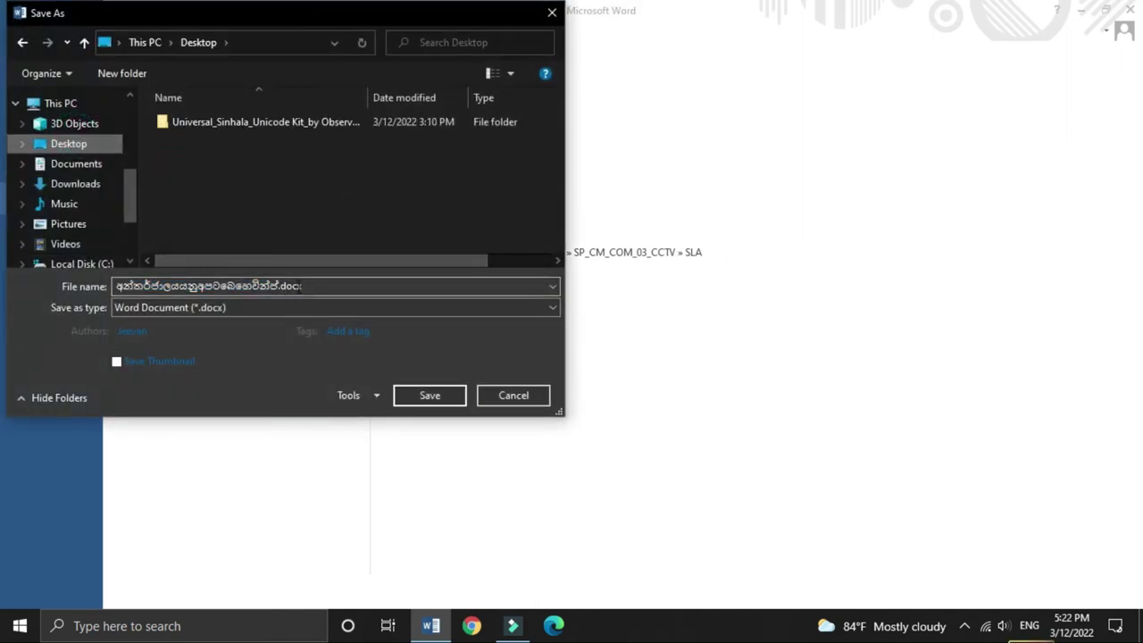
pyautogui.click(298, 286)
pyautogui.write('test')
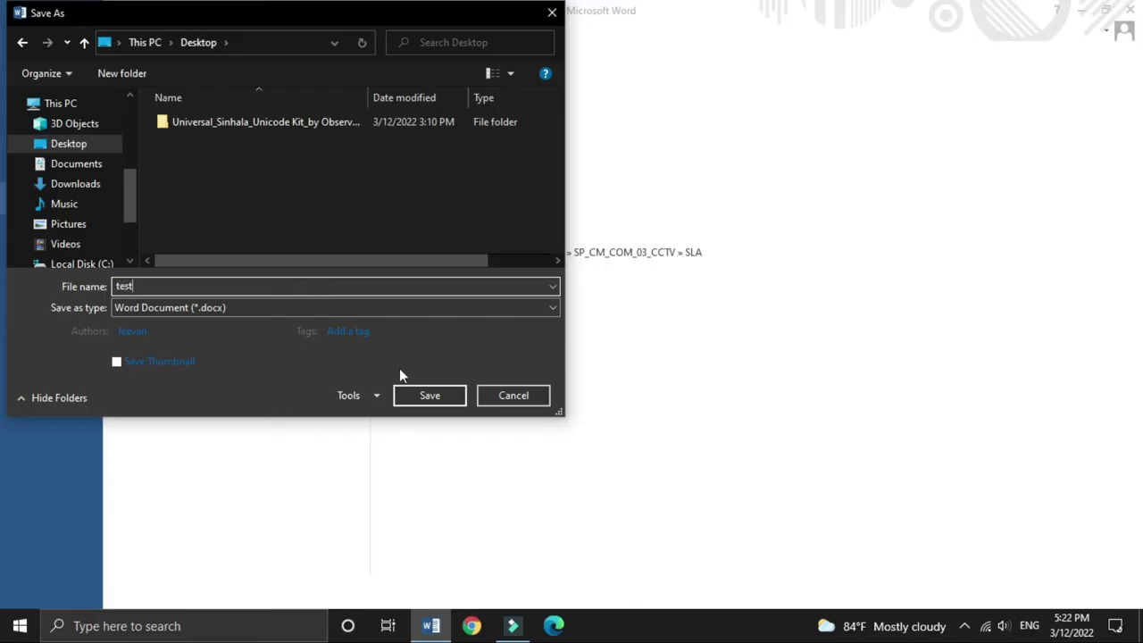
pyautogui.click(417, 394)
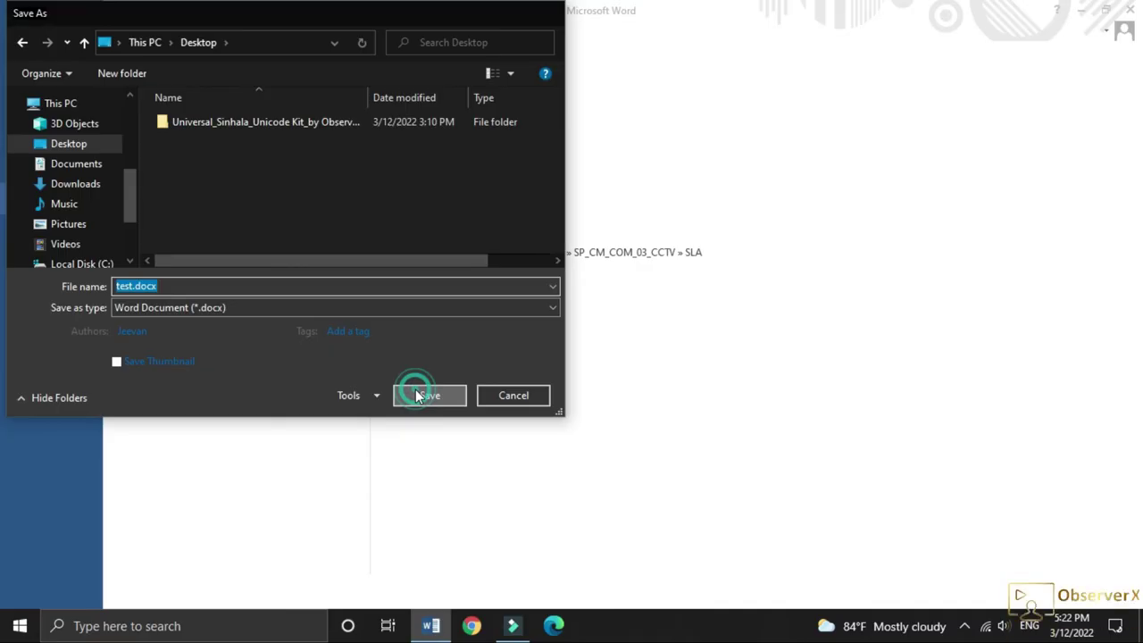
pyautogui.click(429, 395)
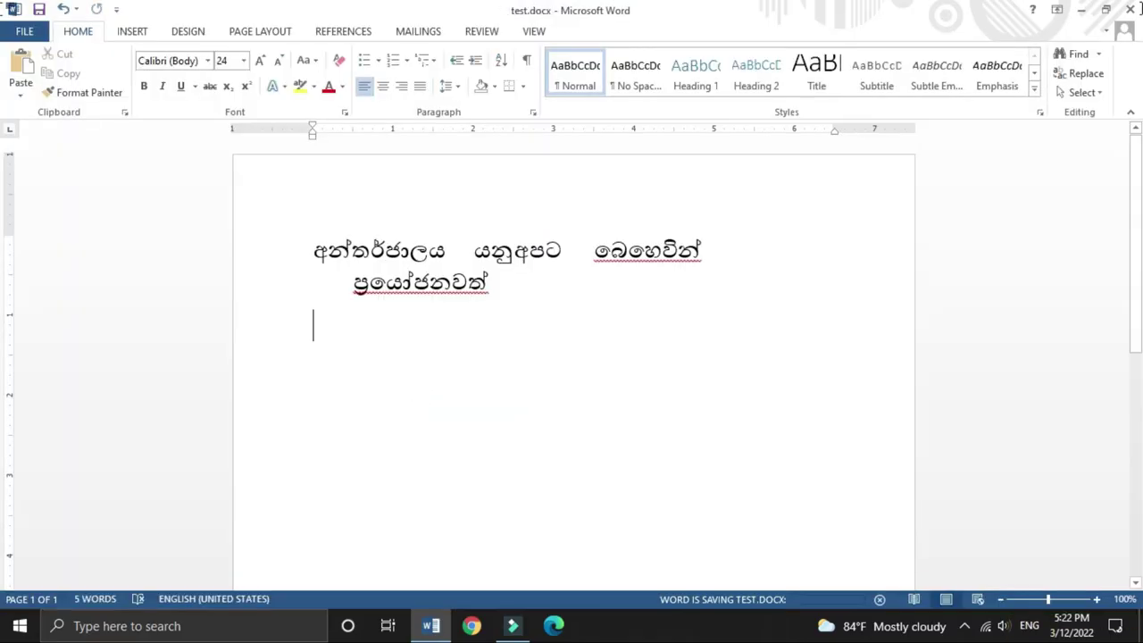
# - Close Word and restart the computer
pyautogui.click(1131, 9)
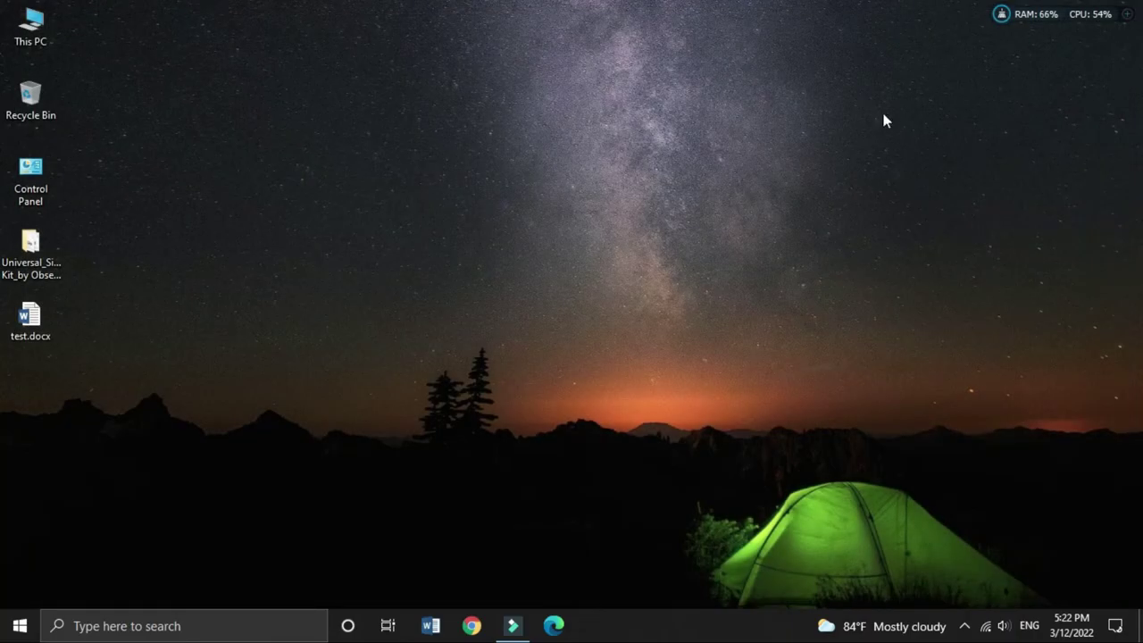
pyautogui.click(19, 626)
pyautogui.click(16, 593)
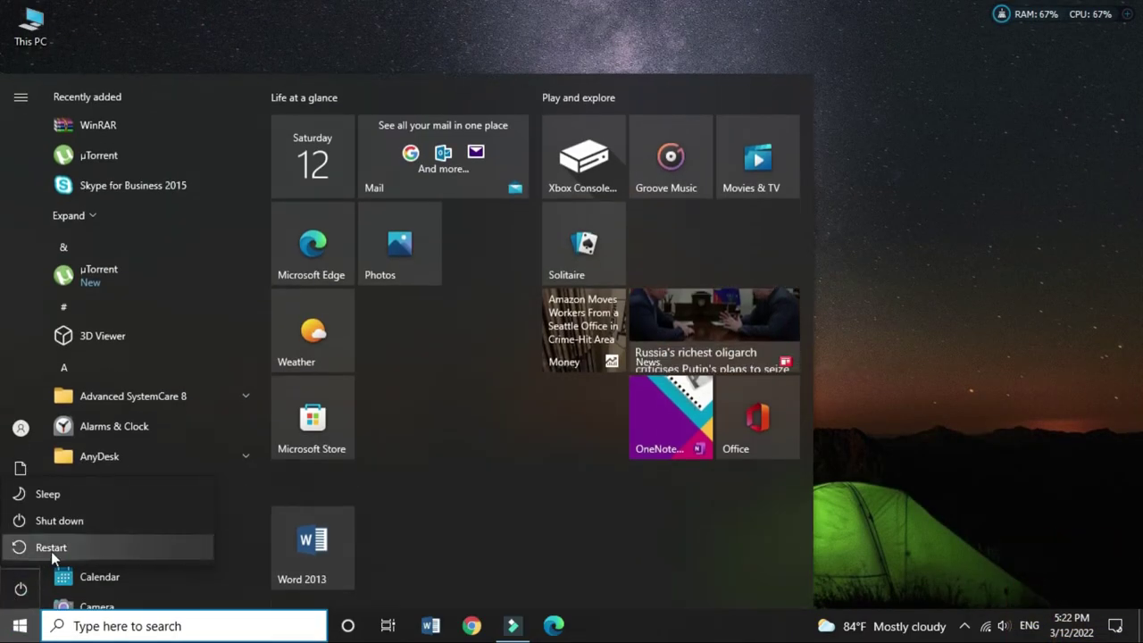
pyautogui.click(51, 547)
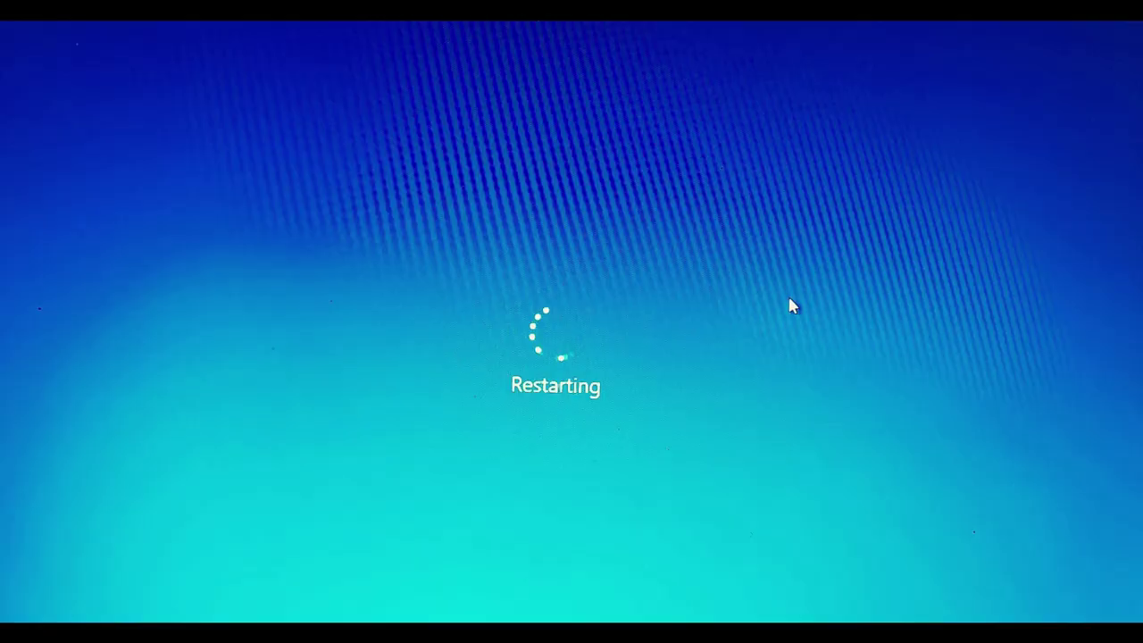
# - Open test.docx from the desktop and start a new line below the existing Sinhala text
pyautogui.doubleClick(33, 323)
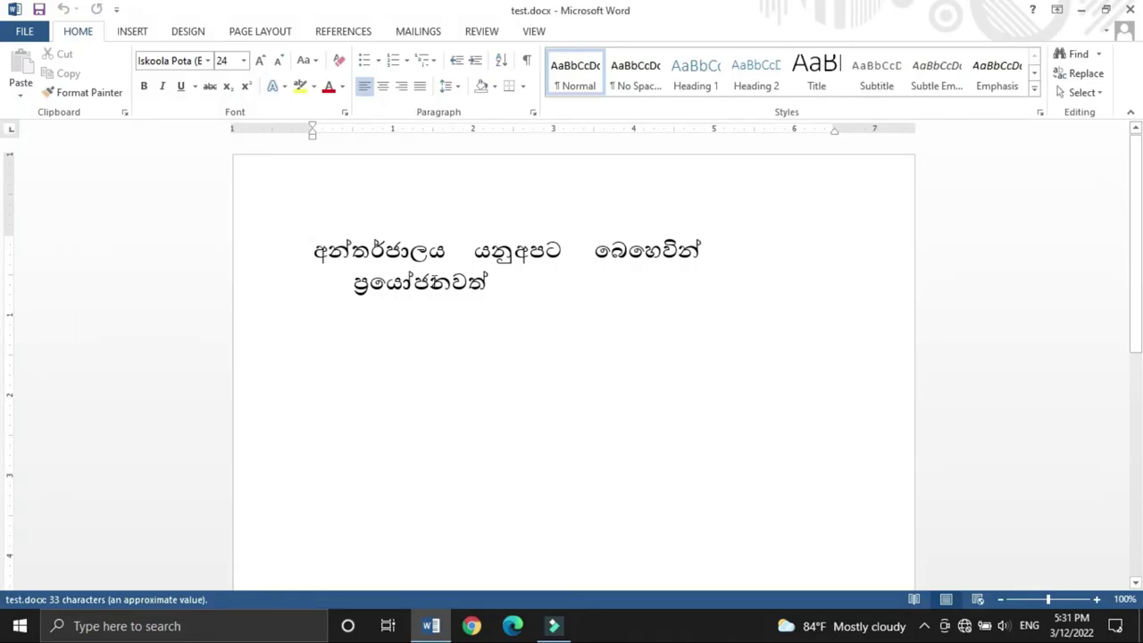
pyautogui.click(508, 286)
pyautogui.press('Return')
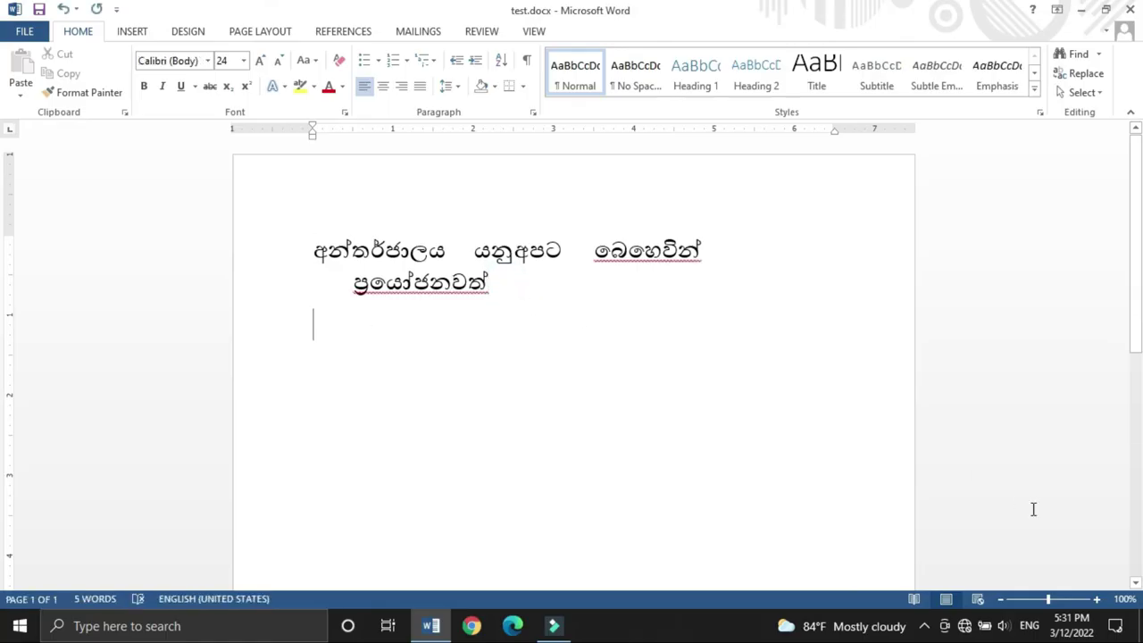
# - Switch the input language to Sinhala and write අන්තර්ජාලය යනු අපට on the new line, with tab spacing around අපට
pyautogui.click(1033, 628)
pyautogui.click(1021, 534)
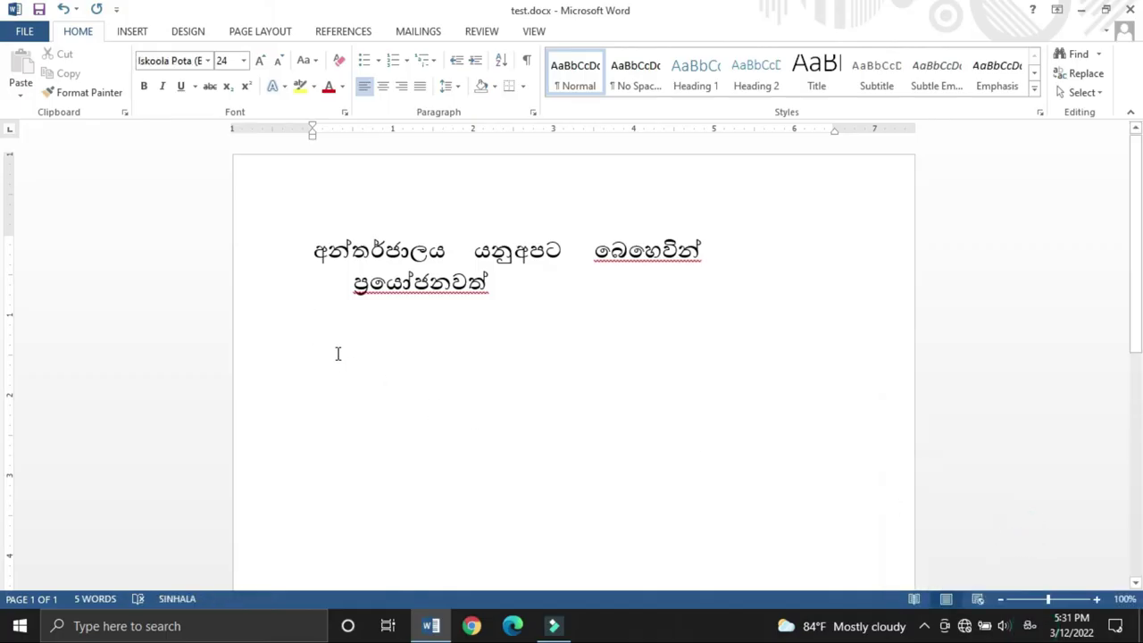
pyautogui.write('අන්තර්')
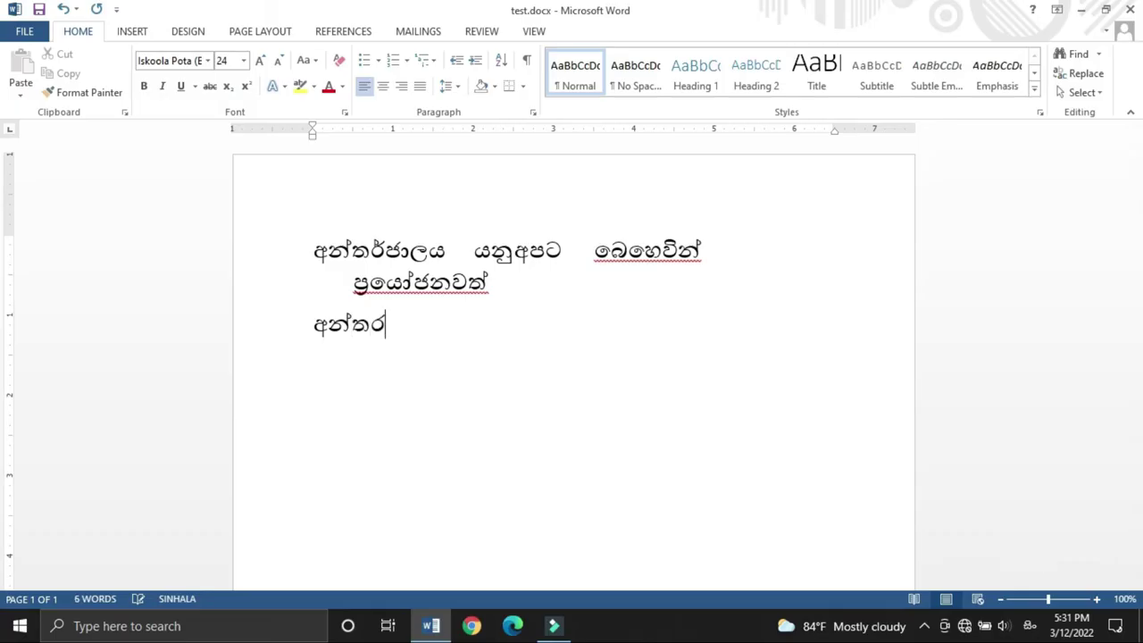
pyautogui.write('ලය යනු')
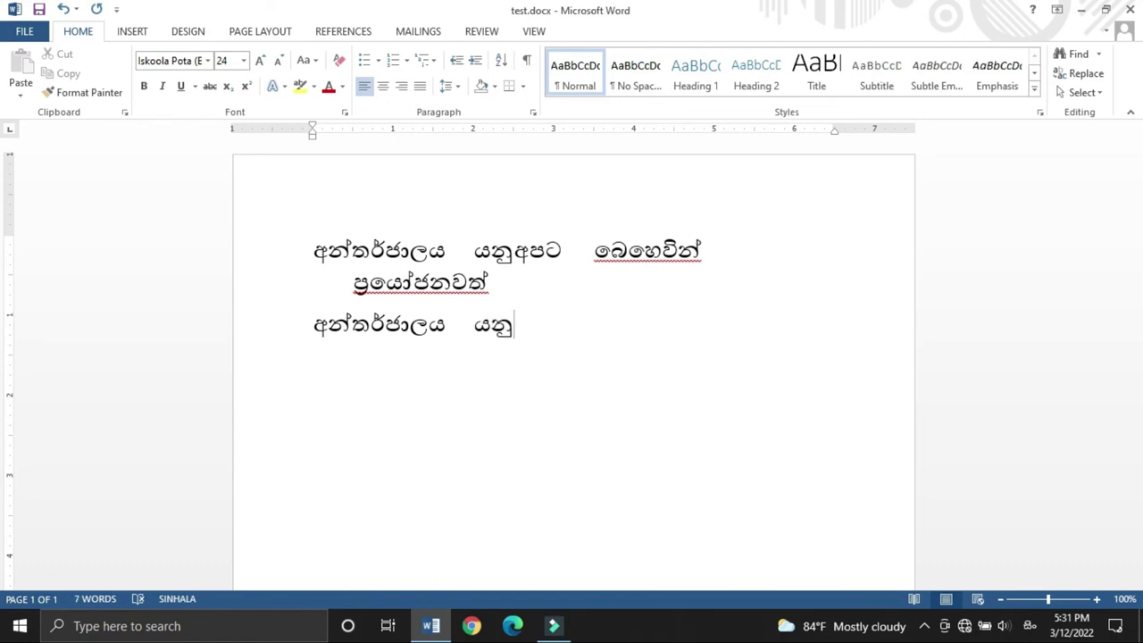
pyautogui.press('Tab')
pyautogui.write('අපට')
pyautogui.press('Tab')
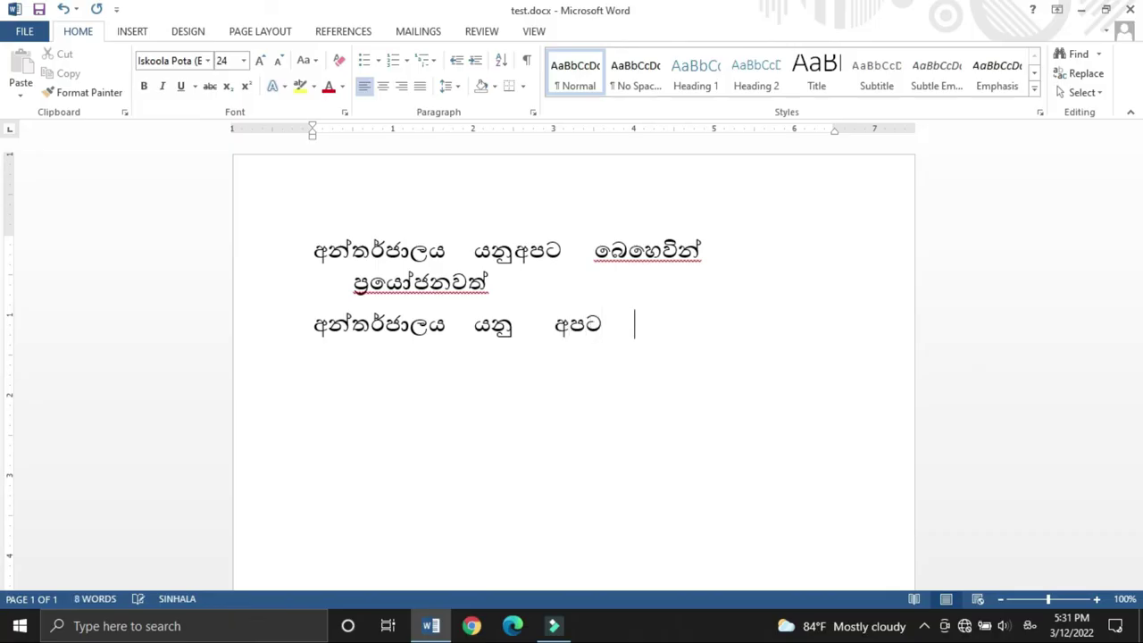
# - Add the word බෙහෙවින් after අපට, correcting its mistyped ending
pyautogui.write('ෙබහේ')
pyautogui.write('ව')
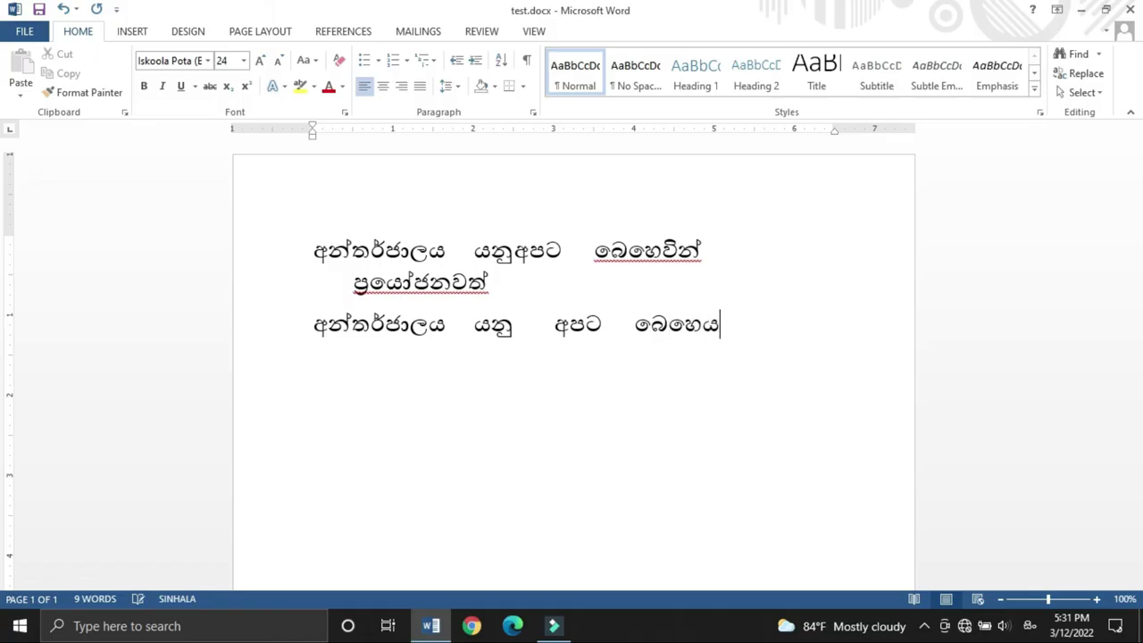
pyautogui.press('BackSpace')
pyautogui.press('BackSpace')
pyautogui.write('වි්න')
pyautogui.press('BackSpace')
pyautogui.press('BackSpace')
pyautogui.press('BackSpace')
pyautogui.press('BackSpace')
pyautogui.write('වින්')
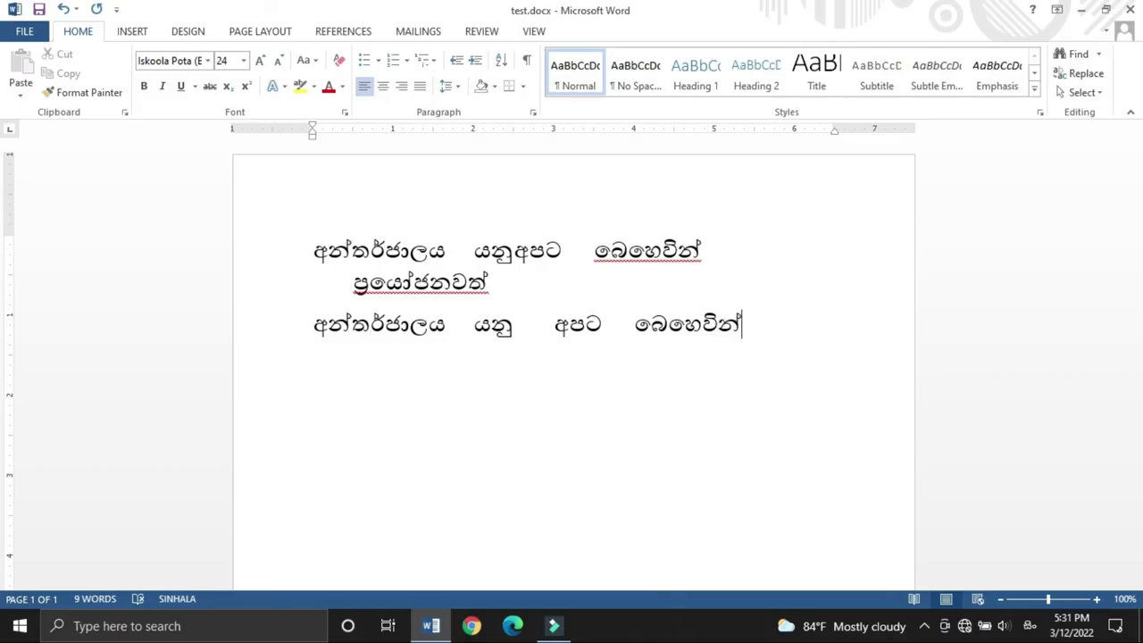